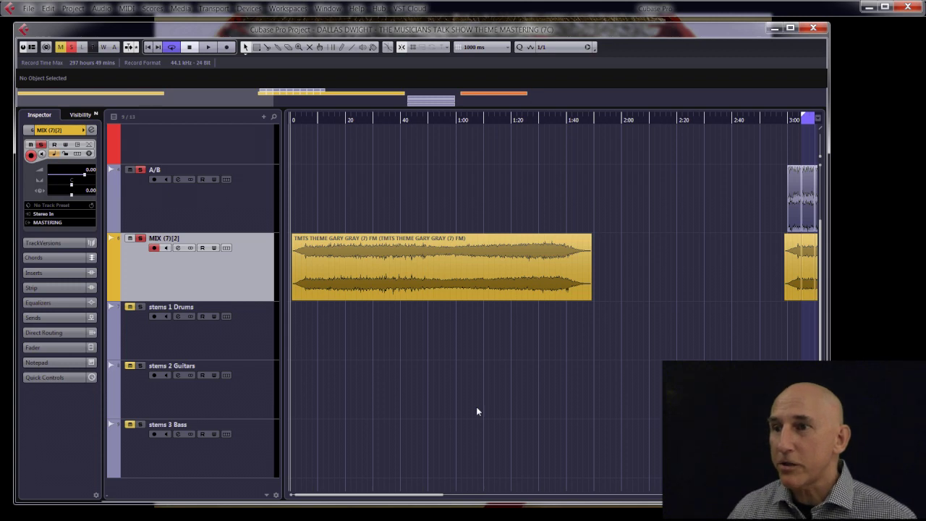
# Step: Review the full mix event on the MIX (7)[2] track and the drums, guitars and bass stem events
pyautogui.click(398, 276)
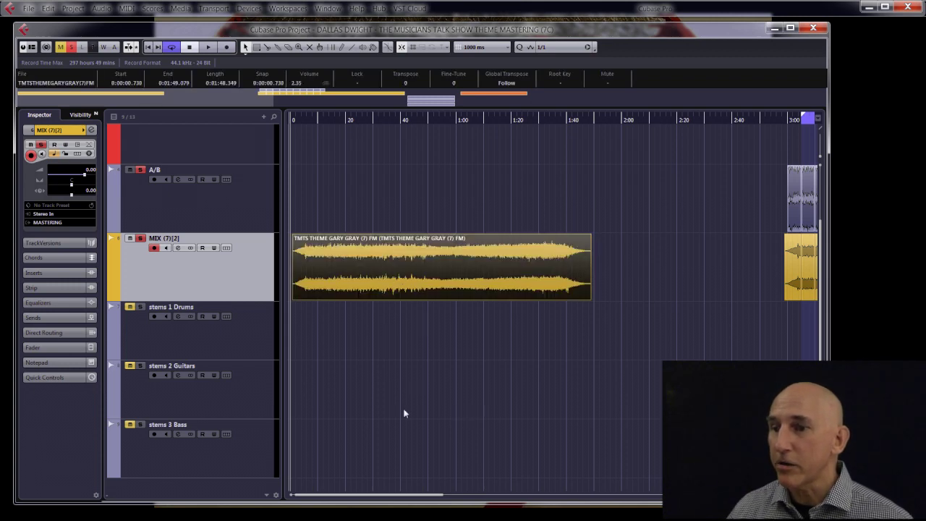
pyautogui.moveTo(374, 498)
pyautogui.mouseDown()
pyautogui.moveTo(389, 499)
pyautogui.moveTo(371, 500)
pyautogui.mouseUp()
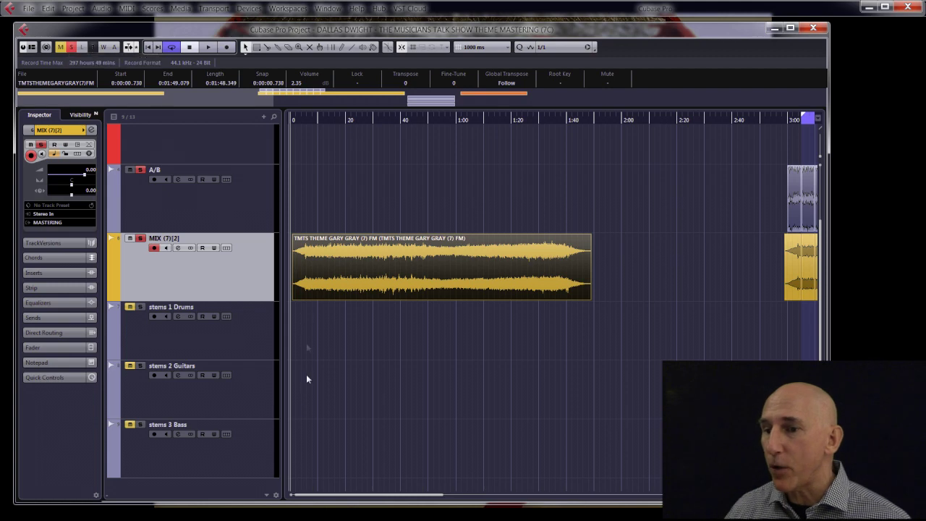
pyautogui.moveTo(345, 497); pyautogui.dragTo(516, 504)
pyautogui.click(515, 329)
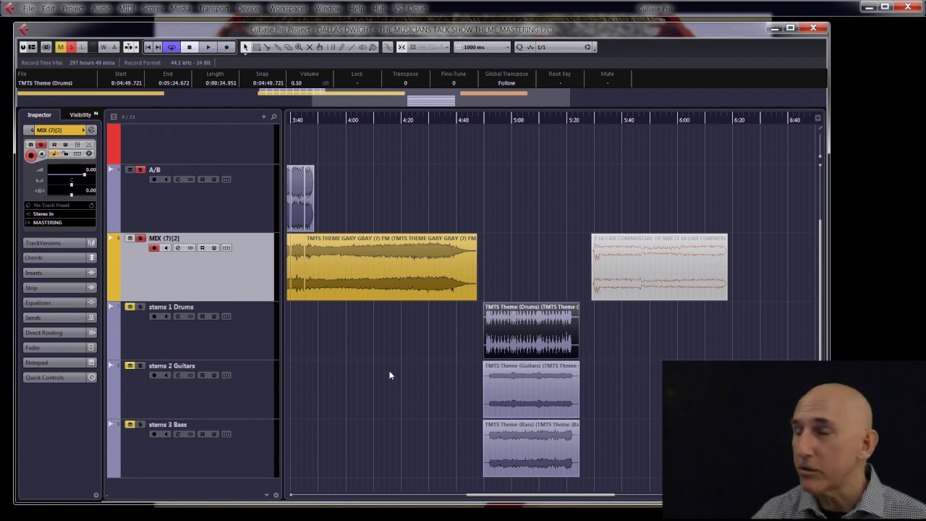
pyautogui.click(511, 384)
pyautogui.click(516, 443)
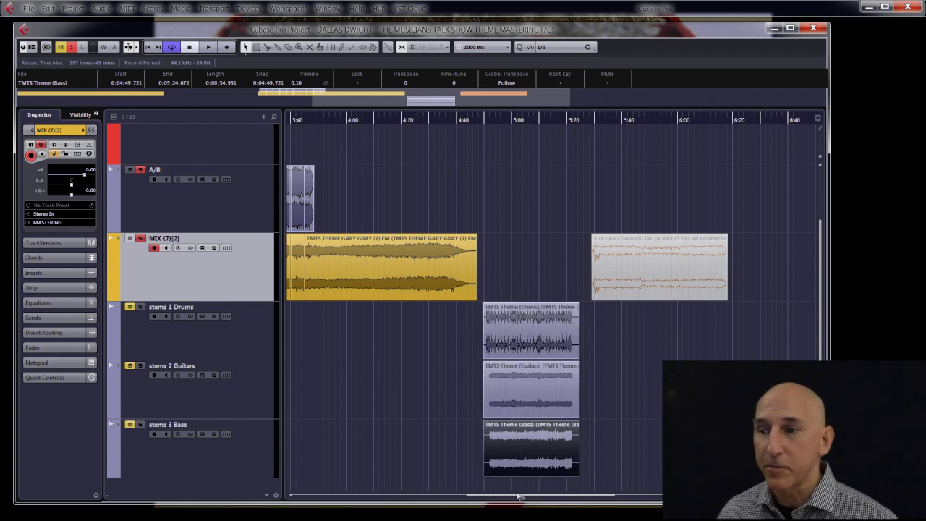
pyautogui.moveTo(526, 498); pyautogui.dragTo(356, 497)
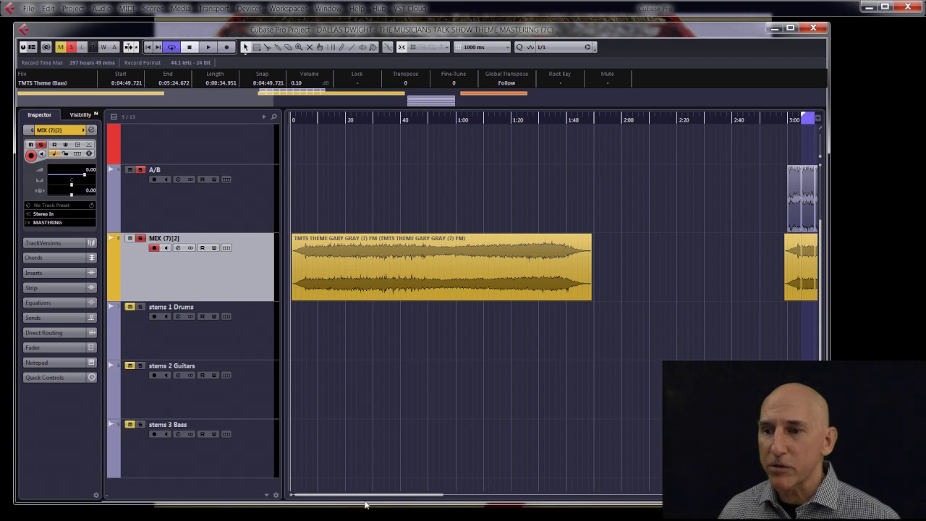
# Step: Play the full mix on the MIX (7)[2] track from the beginning of the project
pyautogui.moveTo(366, 498)
pyautogui.mouseDown()
pyautogui.moveTo(537, 502)
pyautogui.moveTo(356, 500)
pyautogui.mouseUp()
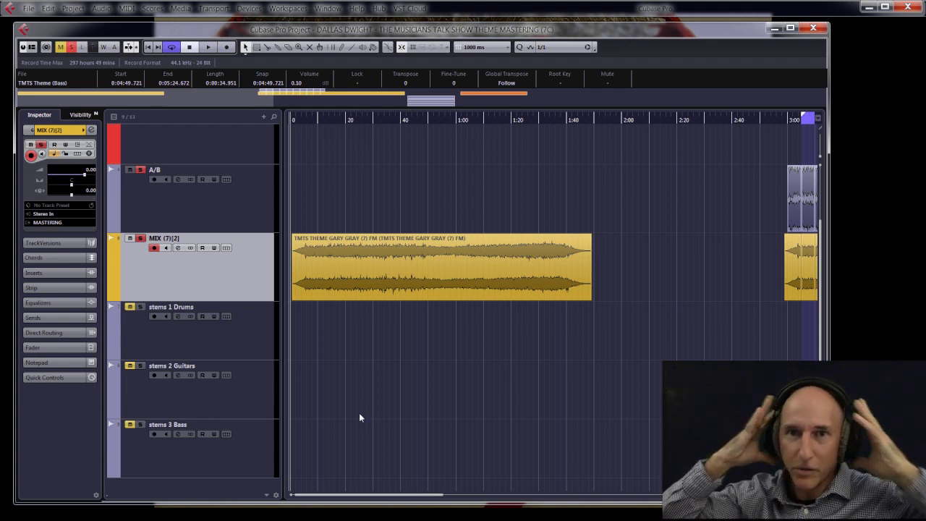
pyautogui.press('space')
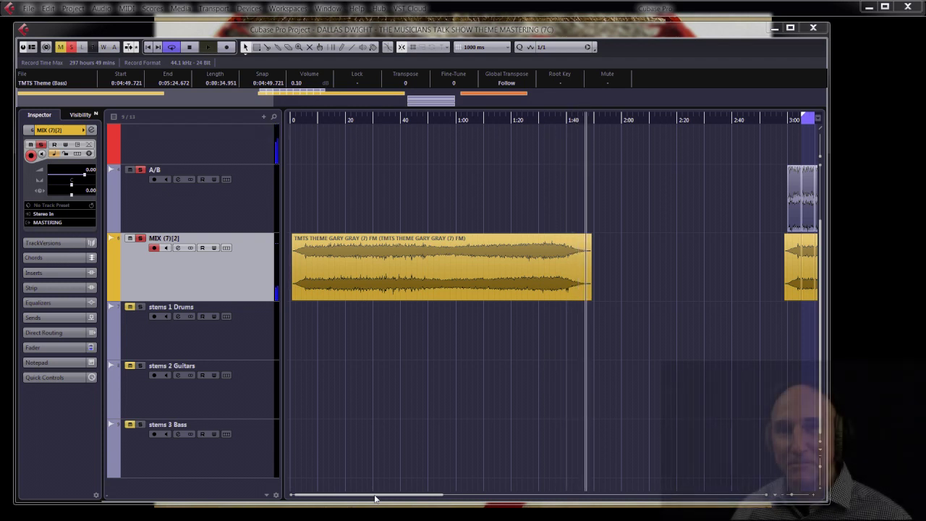
# Step: Set the locator range to the length of the drums stem event
pyautogui.moveTo(375, 497); pyautogui.dragTo(409, 499)
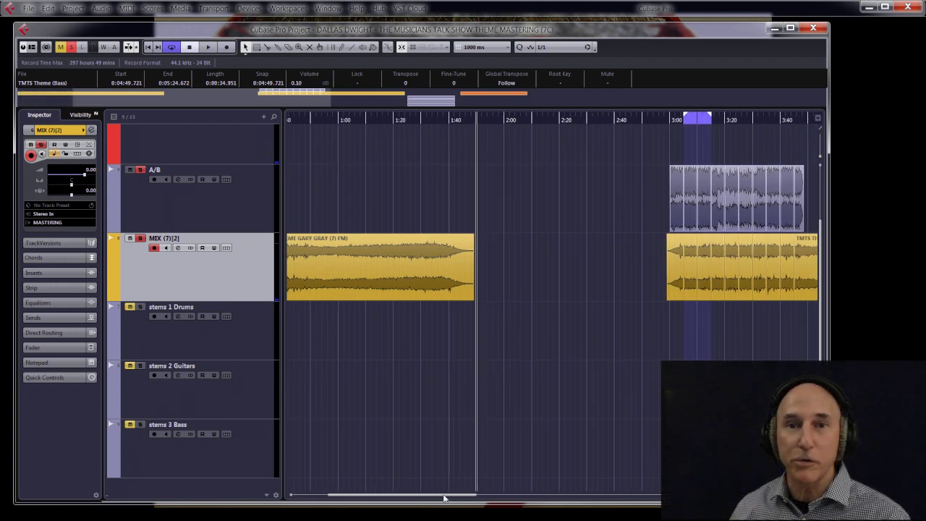
pyautogui.moveTo(432, 496); pyautogui.dragTo(573, 511)
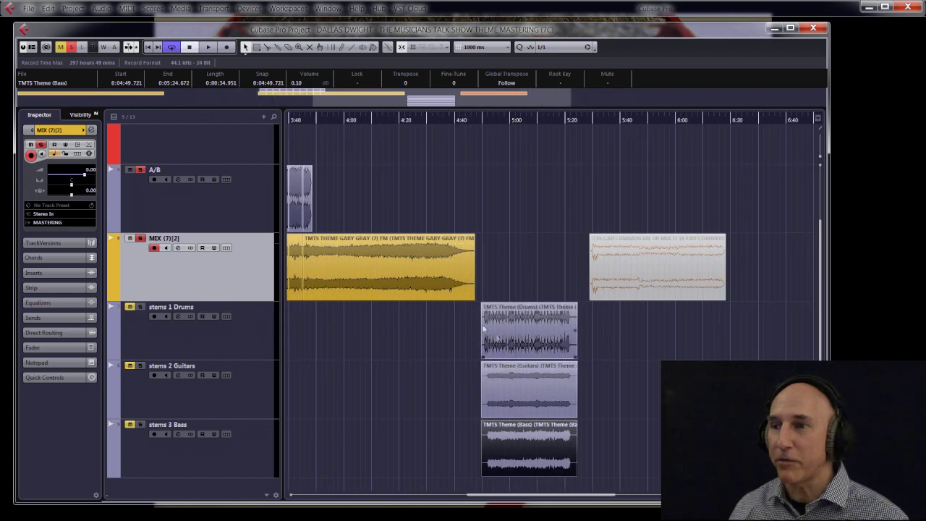
pyautogui.click(525, 327)
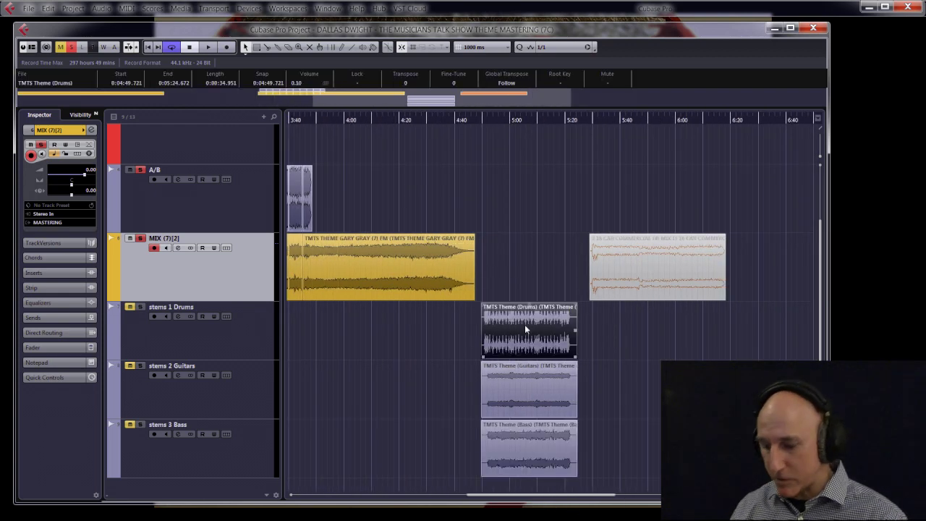
pyautogui.press('p')
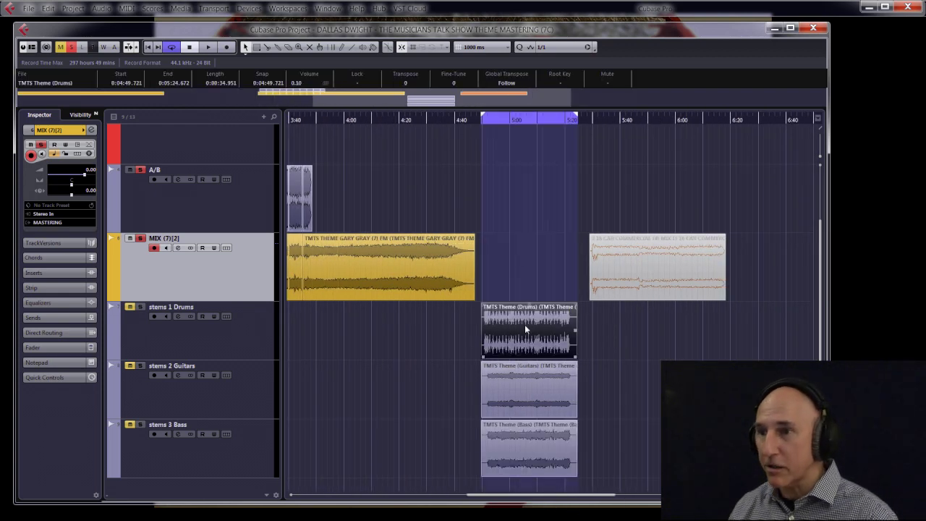
# Step: Play the drums, guitars and bass stems together from the start of the locator range, and stop playback
pyautogui.click(480, 119)
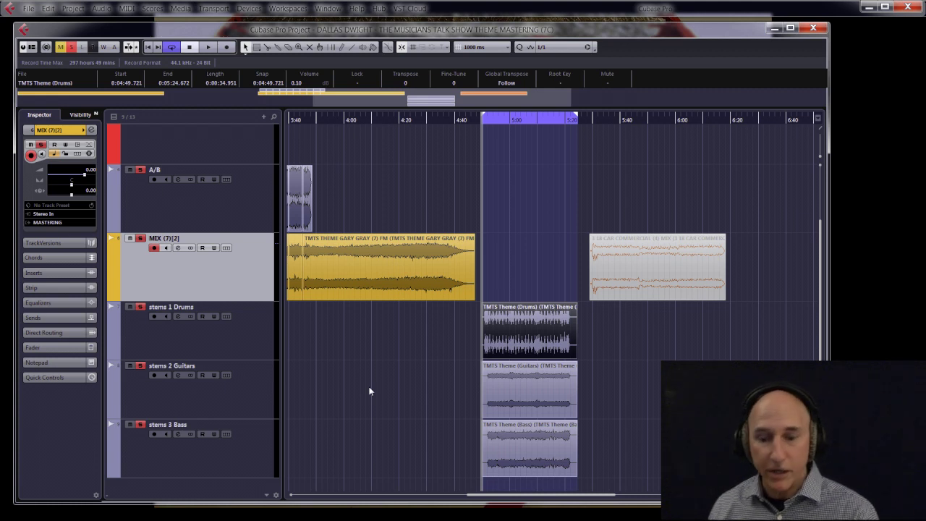
pyautogui.press('space')
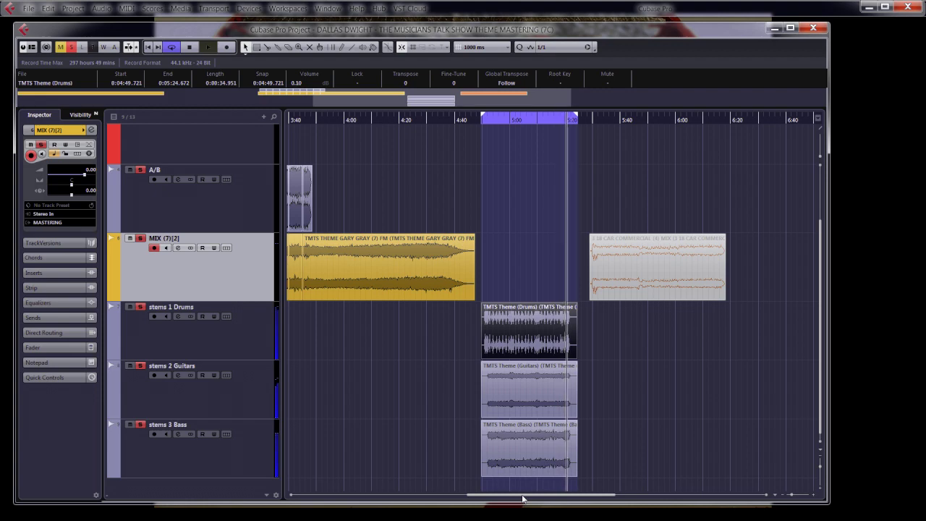
pyautogui.press('space')
# Step: Return to the project start and play the full mix again
pyautogui.moveTo(523, 498); pyautogui.dragTo(321, 496)
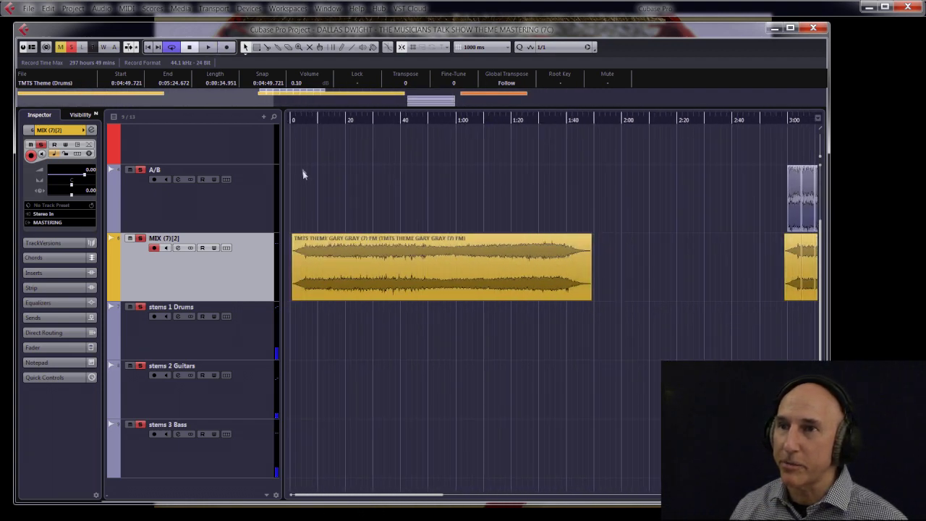
pyautogui.click(291, 117)
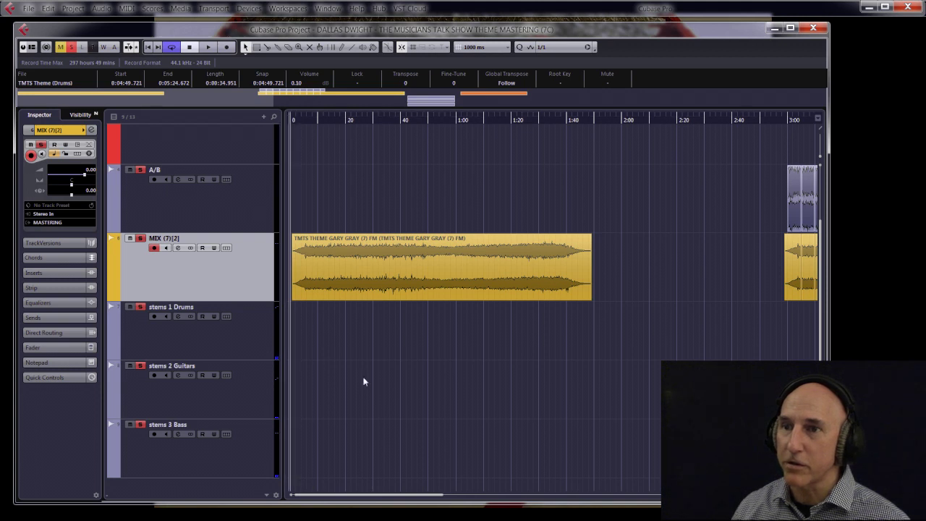
pyautogui.press('space')
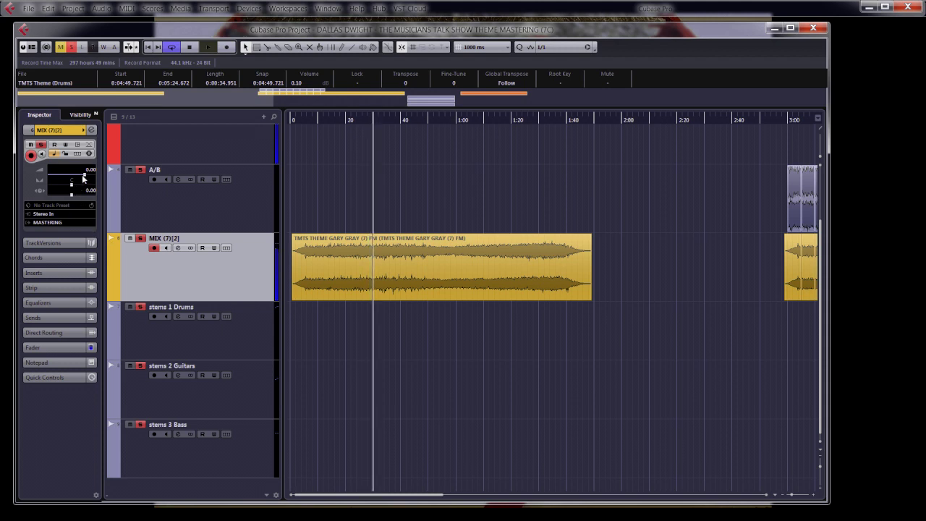
# Step: Fade the MIX (7)[2] track's volume down to silence, stop playback and reset the volume to 0.00
pyautogui.moveTo(82, 176); pyautogui.dragTo(49, 177)
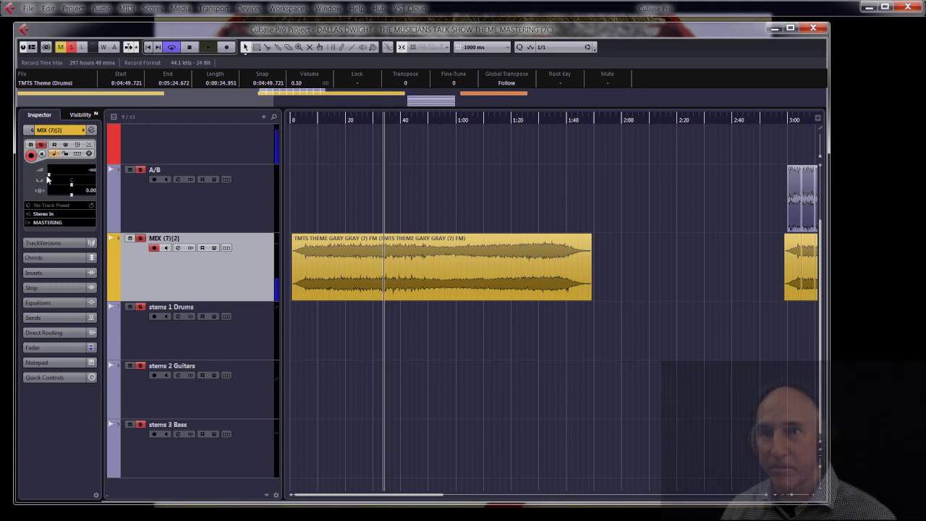
pyautogui.press('space')
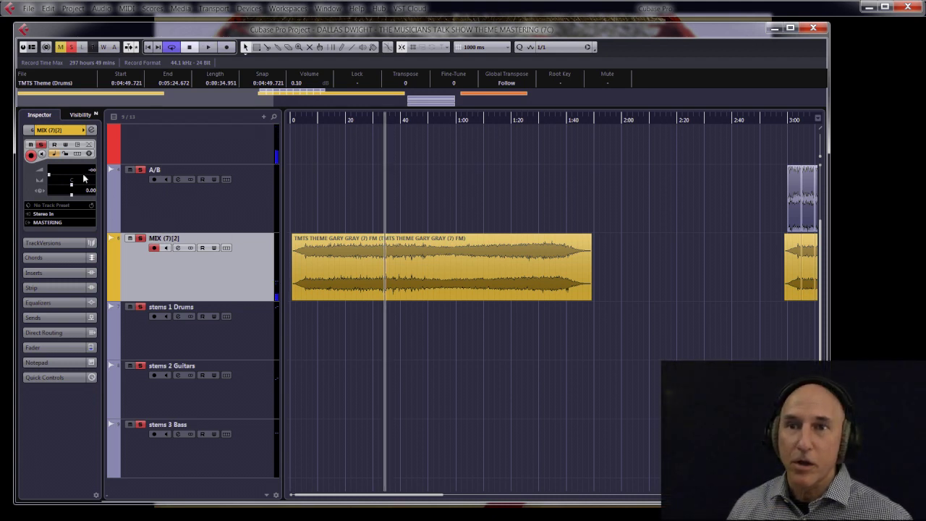
pyautogui.keyDown('ctrl'); pyautogui.click(85, 177); pyautogui.keyUp('ctrl')
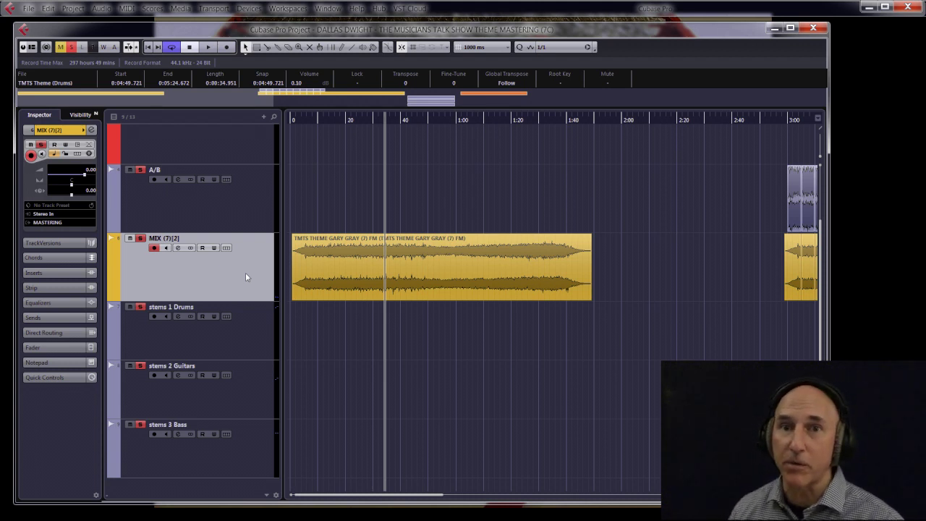
# Step: Inspect the MIX (7)[2] track's channel settings for inserts and equalizer use, and close them
pyautogui.scroll(3, 246, 272)
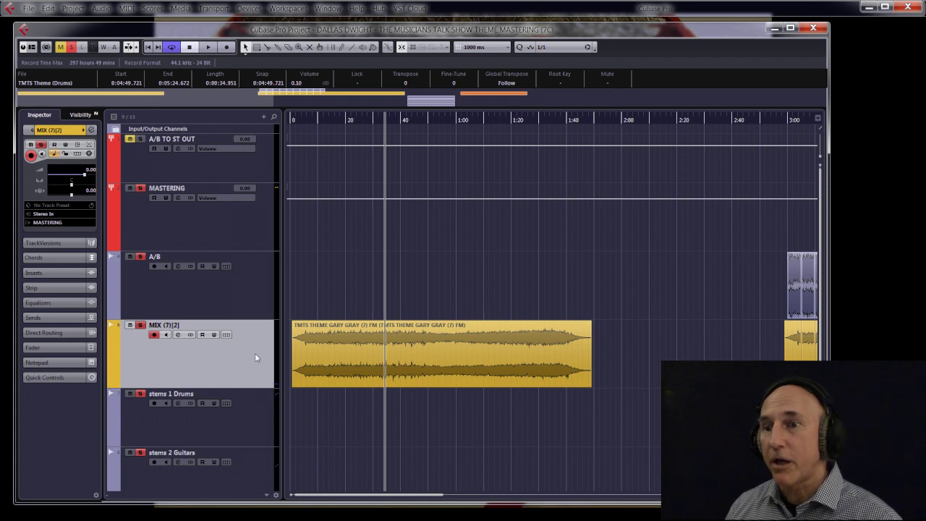
pyautogui.click(346, 352)
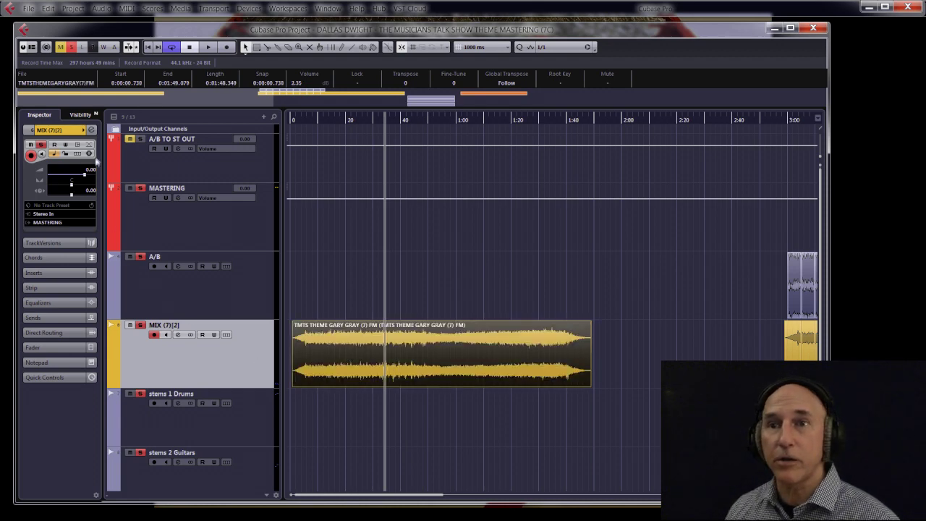
pyautogui.click(92, 130)
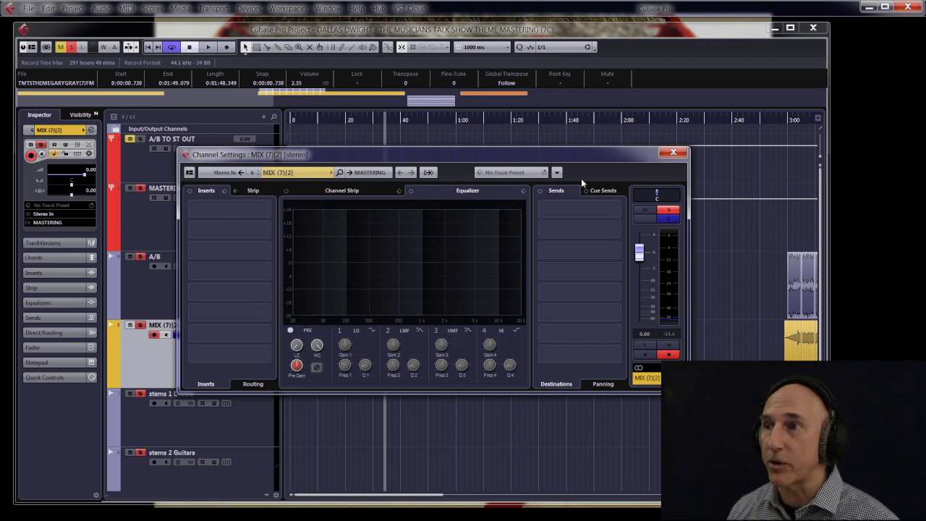
pyautogui.click(673, 152)
# Step: Open the MASTERING channel's settings and bring up the iZotope Ozone 4 editor of its second insert
pyautogui.click(170, 226)
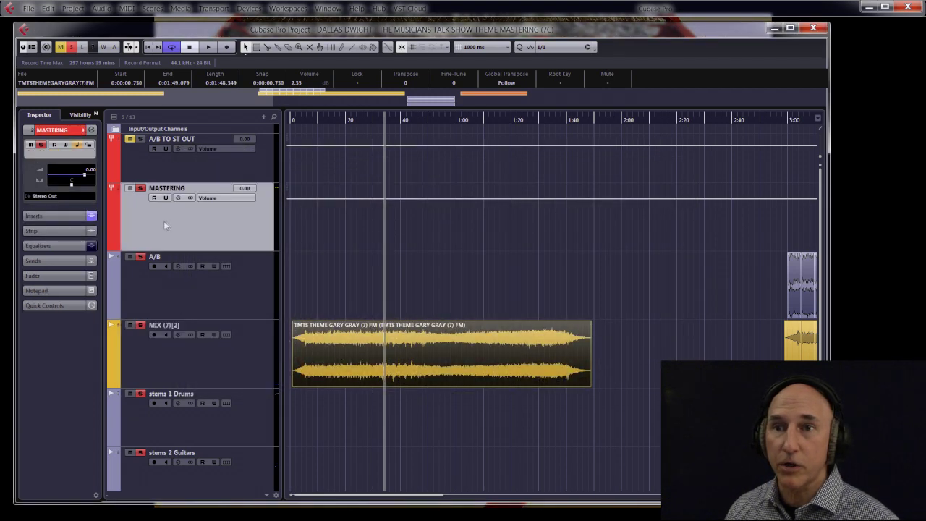
pyautogui.click(91, 130)
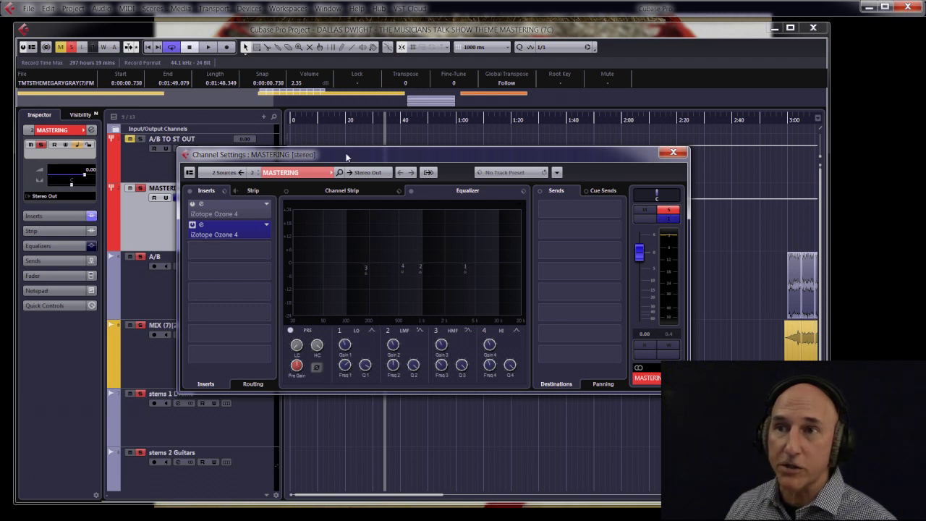
pyautogui.moveTo(346, 156); pyautogui.dragTo(366, 159)
pyautogui.click(267, 236)
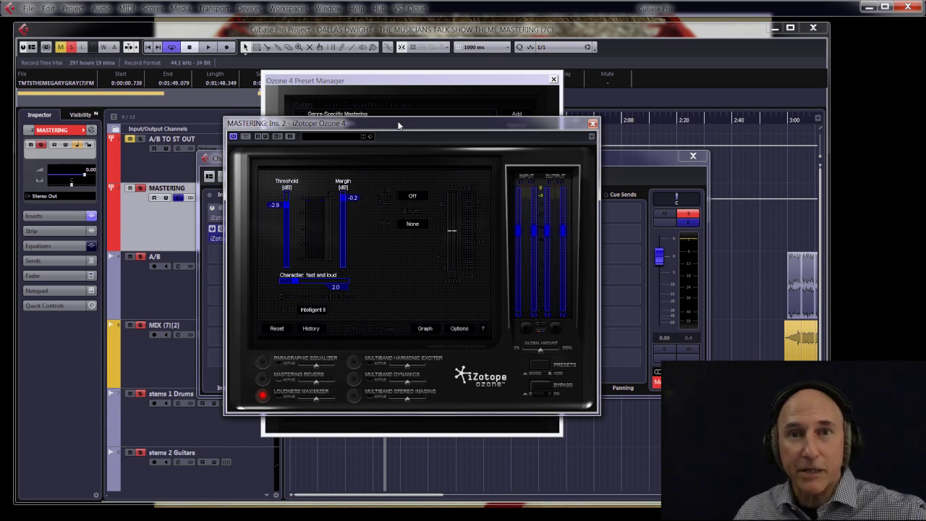
pyautogui.moveTo(398, 125); pyautogui.dragTo(388, 94)
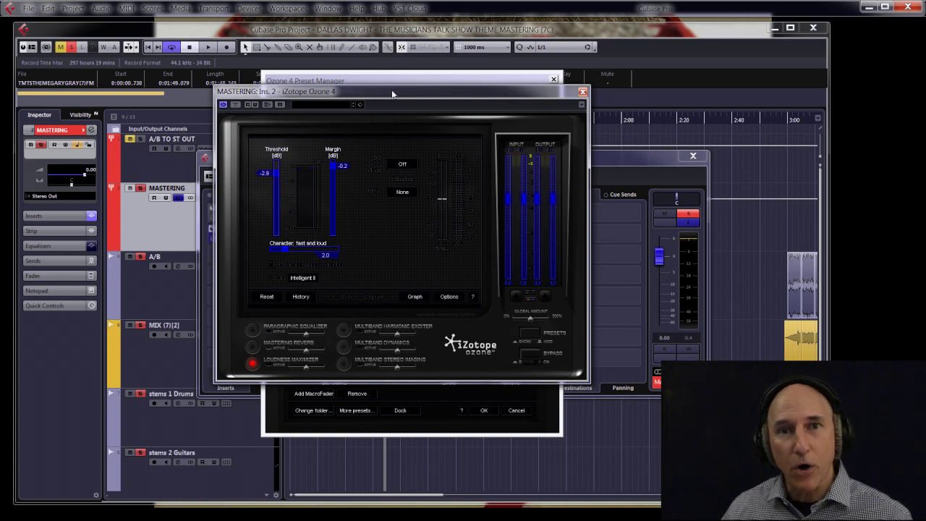
pyautogui.moveTo(392, 89); pyautogui.dragTo(396, 114)
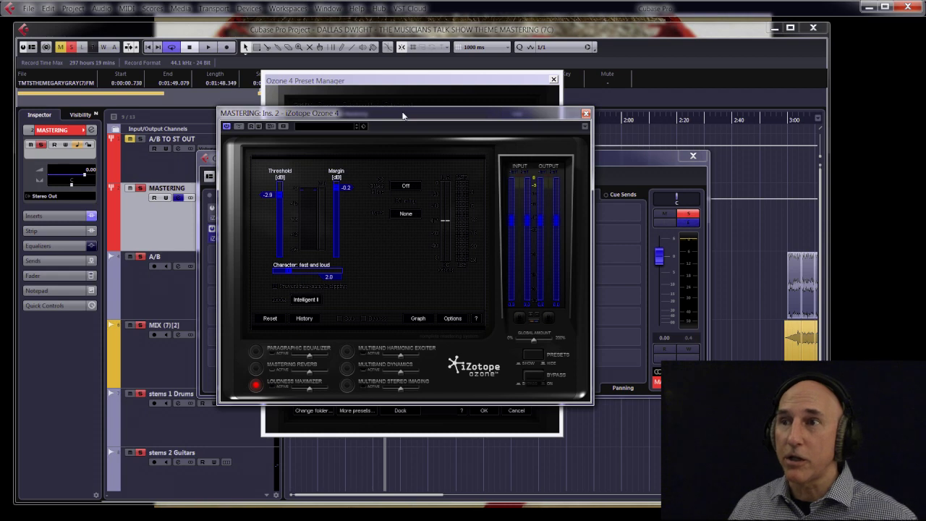
pyautogui.moveTo(403, 116); pyautogui.dragTo(406, 123)
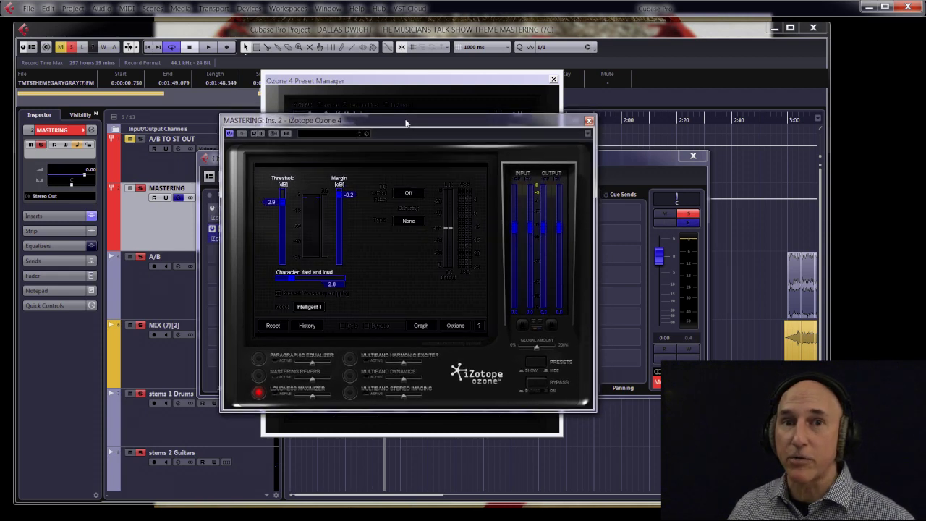
# Step: Examine Ozone 4's equalizer, reverb, loudness maximizer, harmonic exciter, multiband dynamics and stereo imaging modules, and close the plug-in editor
pyautogui.click(259, 357)
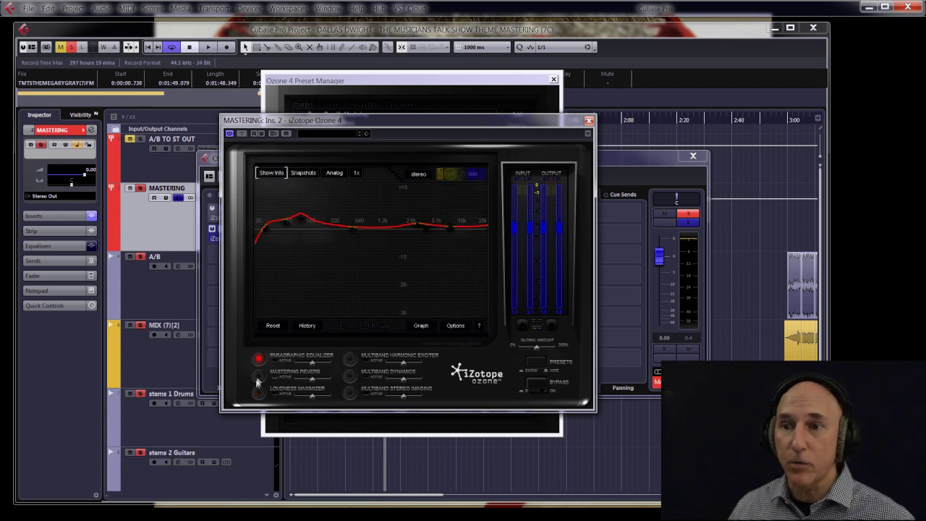
pyautogui.click(258, 375)
pyautogui.click(259, 393)
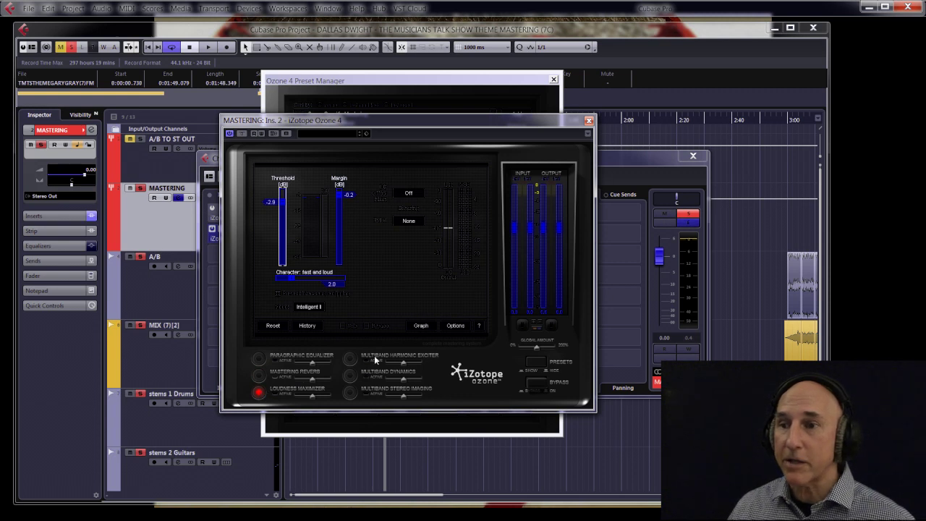
pyautogui.click(350, 358)
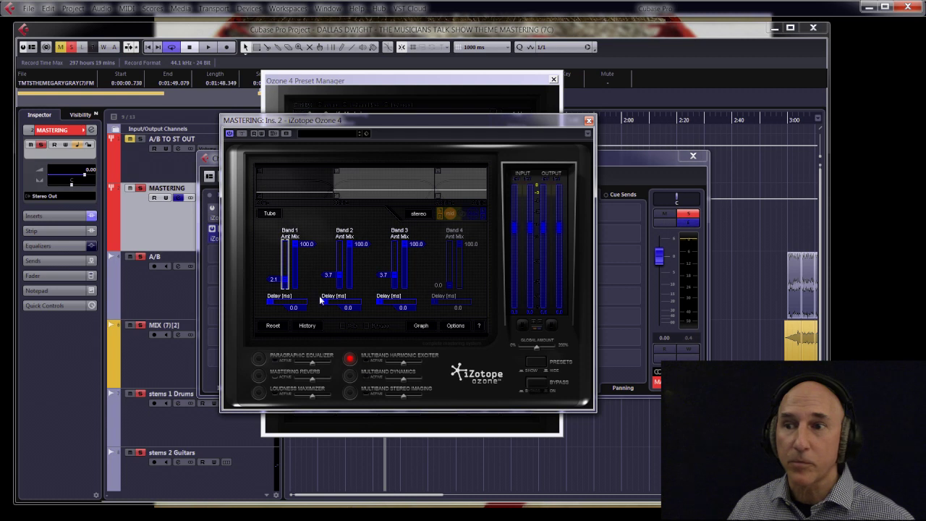
pyautogui.click(350, 375)
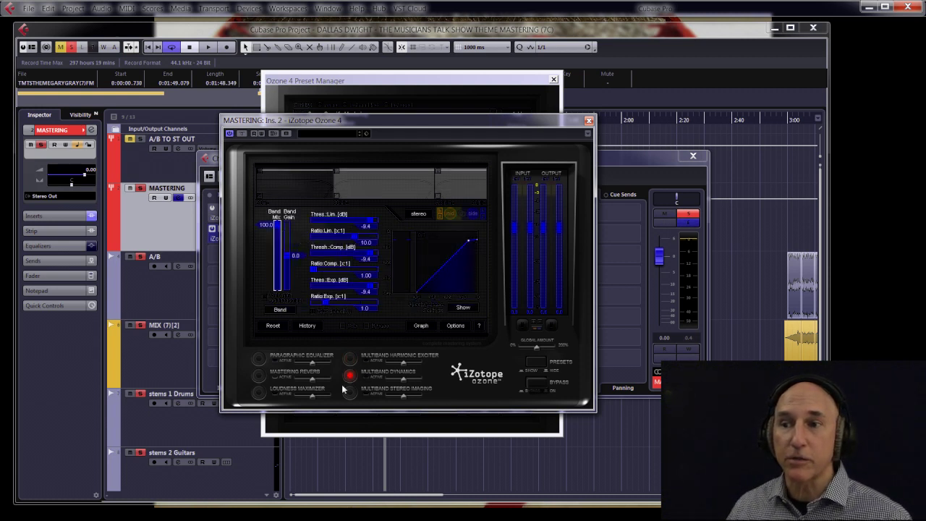
pyautogui.click(350, 392)
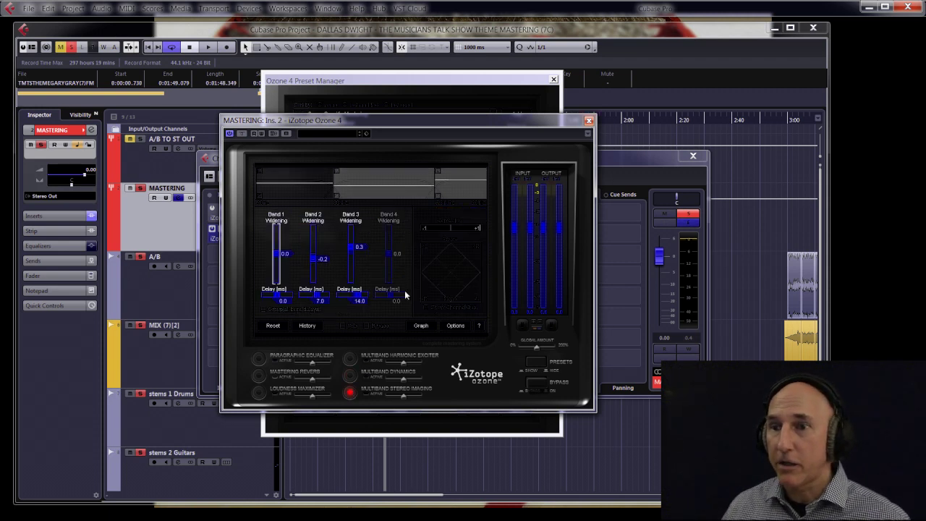
pyautogui.click(259, 359)
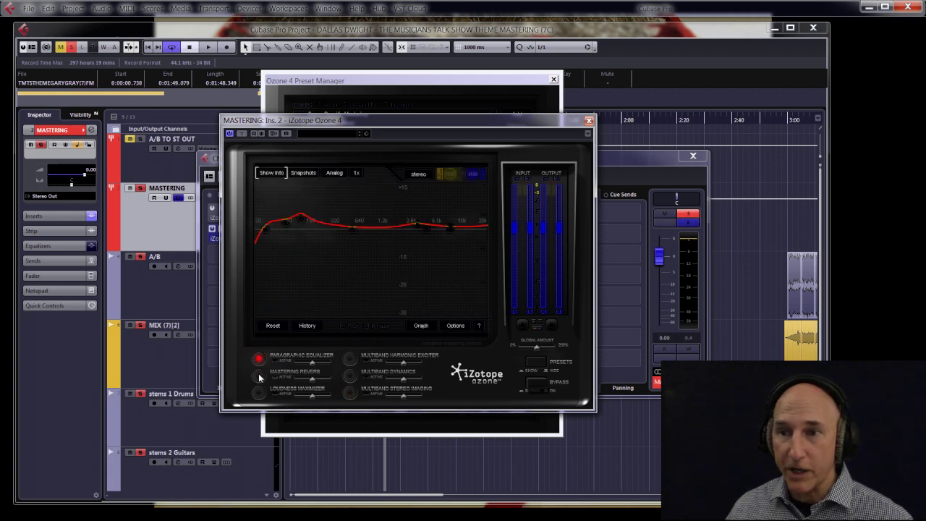
pyautogui.click(588, 121)
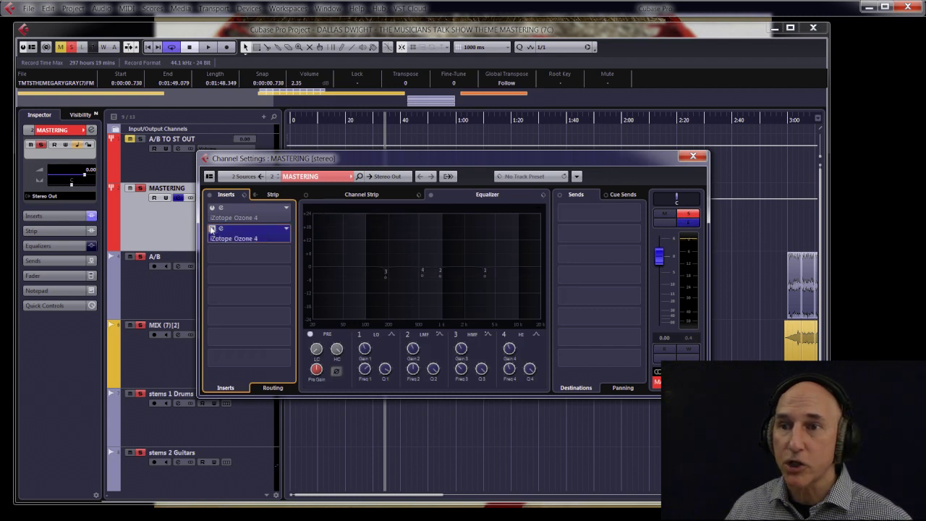
# Step: Turn off the MASTERING channel's second Ozone 4 insert, bring up the first insert's Ozone 4 editor and move it clear of the Preset Manager
pyautogui.click(212, 228)
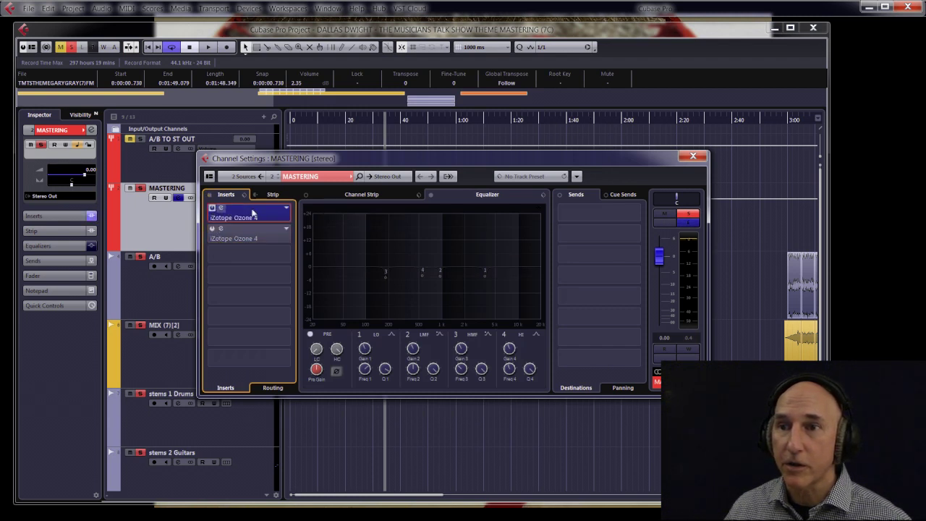
pyautogui.click(253, 212)
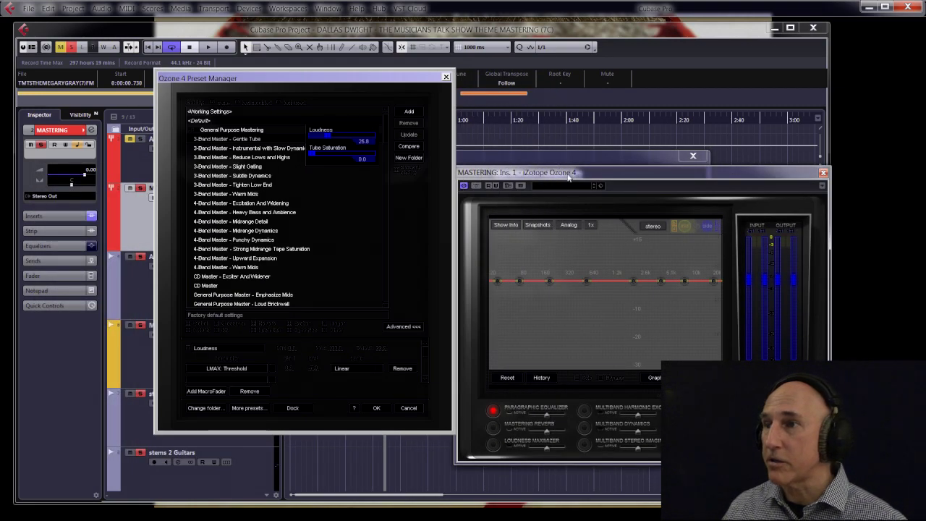
pyautogui.moveTo(572, 176); pyautogui.dragTo(573, 94)
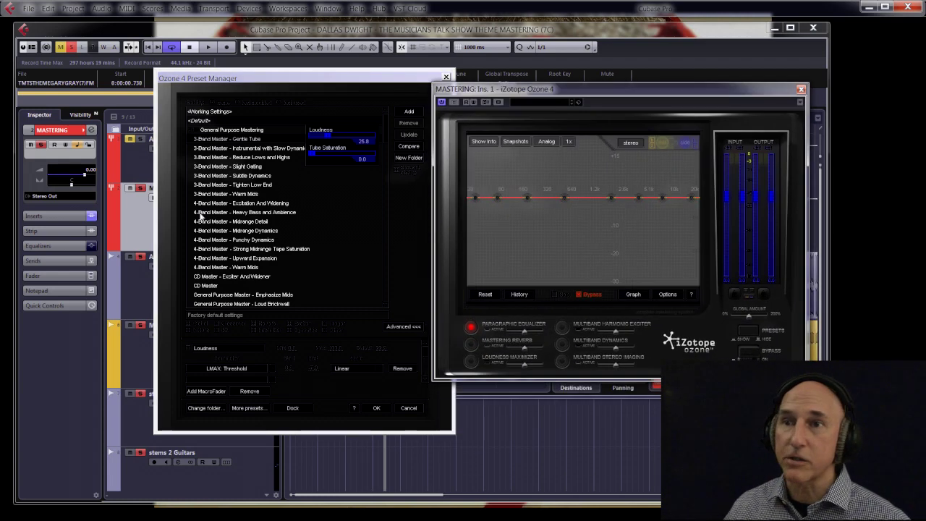
# Step: Browse the Ozone 4 mastering presets from 3-Band Master - Gentle Tube through 4-Band Master - Midrange Detail
pyautogui.click(239, 142)
pyautogui.click(247, 157)
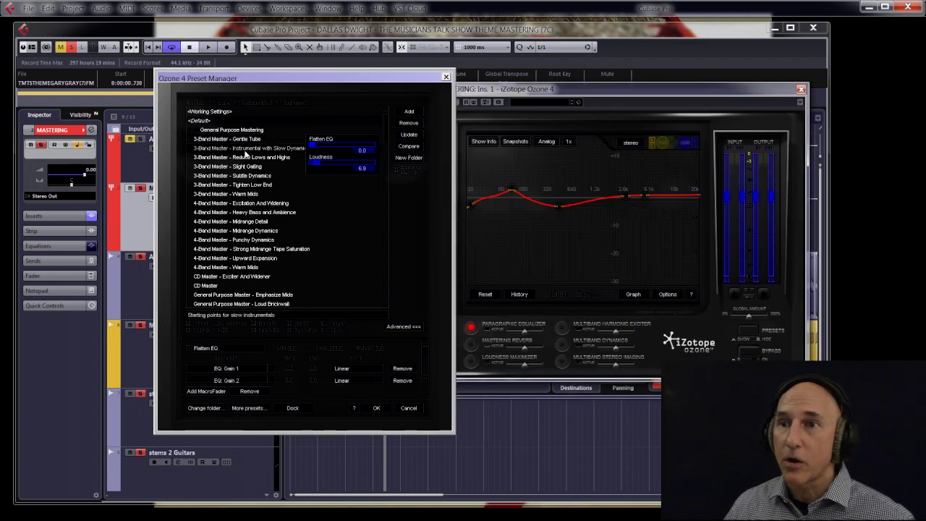
pyautogui.click(243, 166)
pyautogui.click(239, 176)
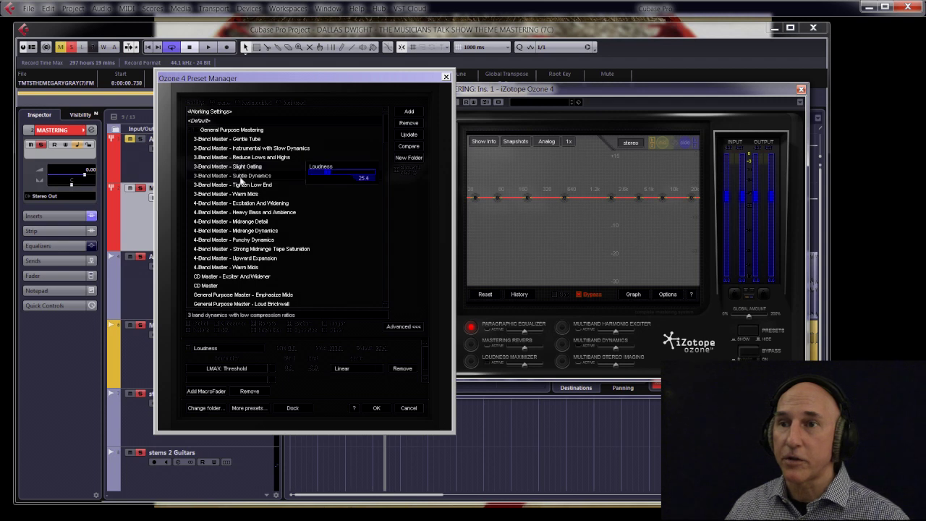
pyautogui.click(241, 185)
pyautogui.click(242, 195)
pyautogui.click(244, 204)
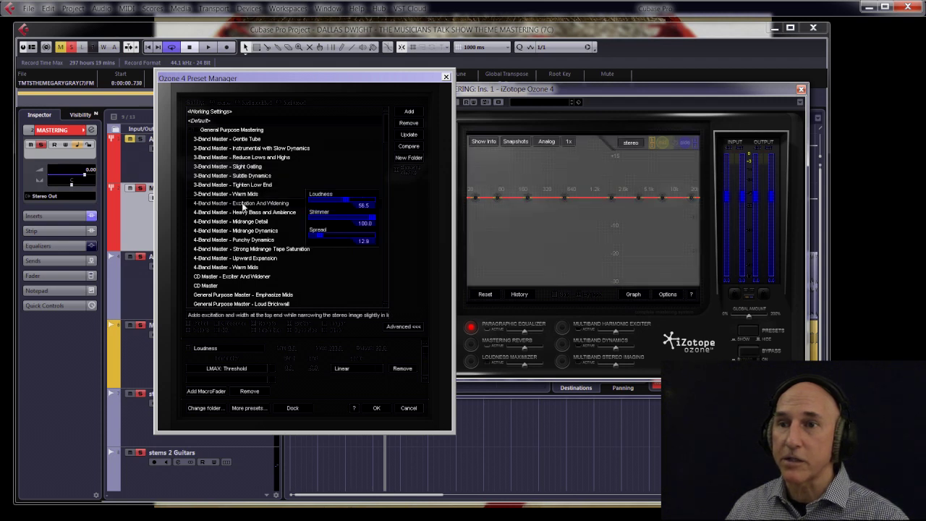
pyautogui.click(244, 213)
pyautogui.click(243, 222)
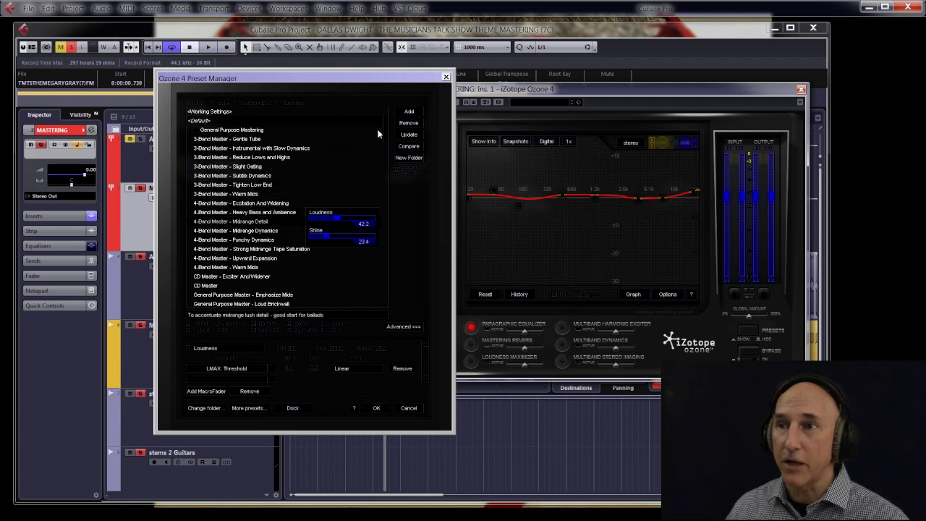
pyautogui.moveTo(389, 125)
pyautogui.mouseDown()
pyautogui.moveTo(378, 292)
pyautogui.moveTo(387, 118)
pyautogui.mouseUp()
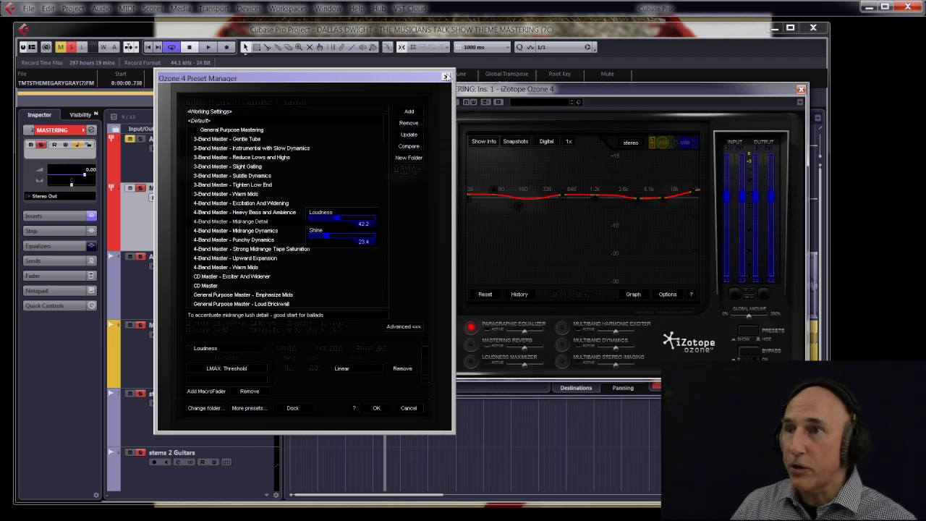
# Step: Select the 3-Band Master - Gentle Tube preset and close the Preset Manager and the Ozone 4 editor
pyautogui.click(252, 140)
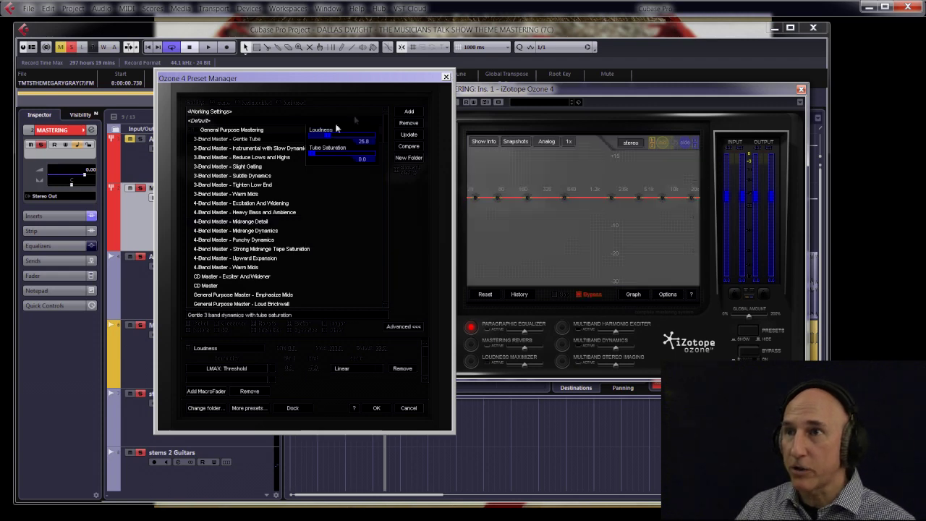
pyautogui.click(446, 77)
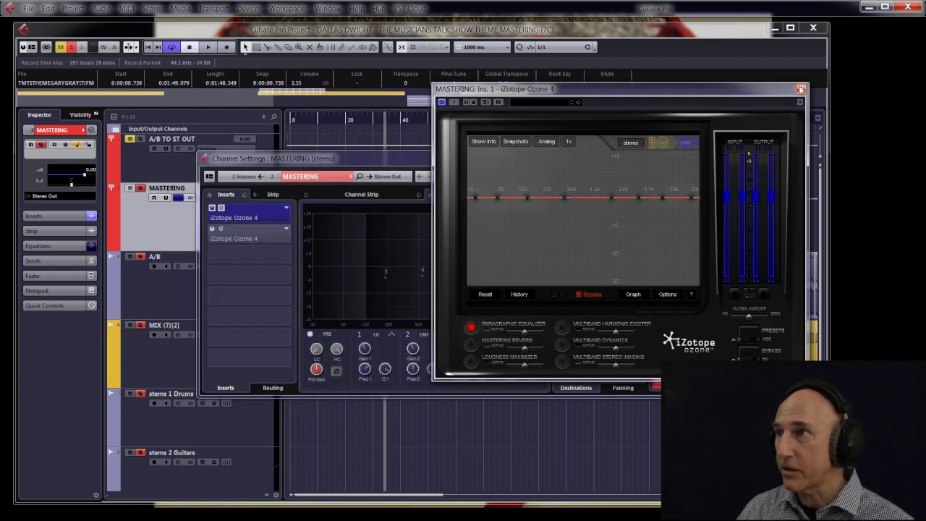
pyautogui.click(801, 89)
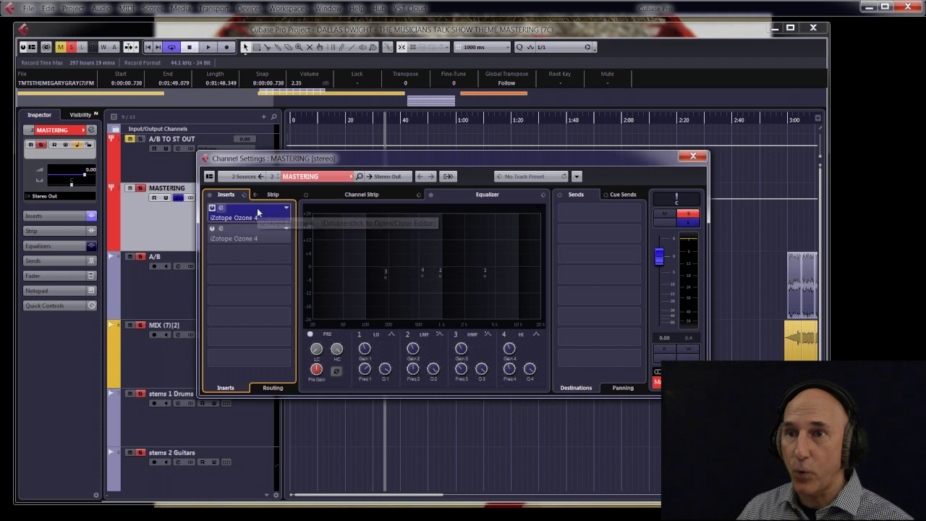
# Step: Move the MASTERING channel settings aside to uncover the track list and the start of the mix, keeping the settings open
pyautogui.moveTo(287, 158); pyautogui.dragTo(432, 138)
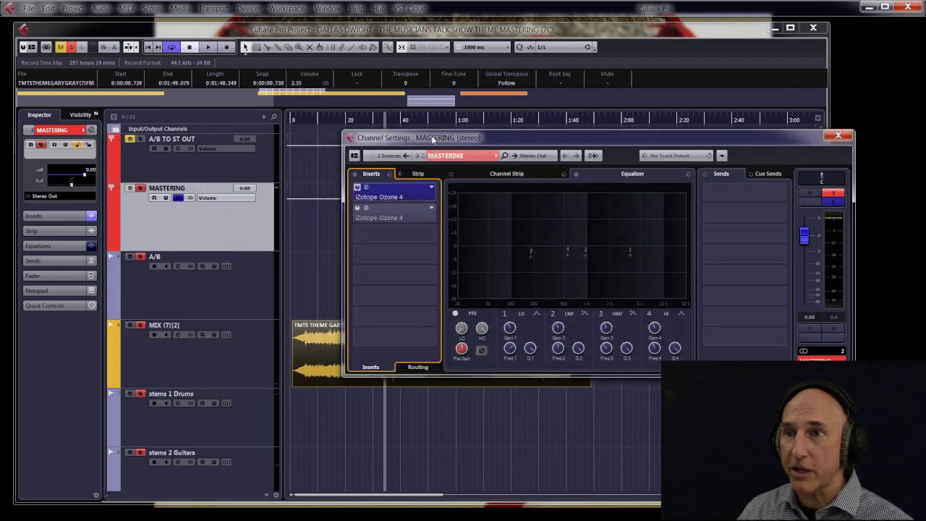
pyautogui.moveTo(496, 134); pyautogui.dragTo(925, 123)
pyautogui.click(92, 130)
pyautogui.click(91, 131)
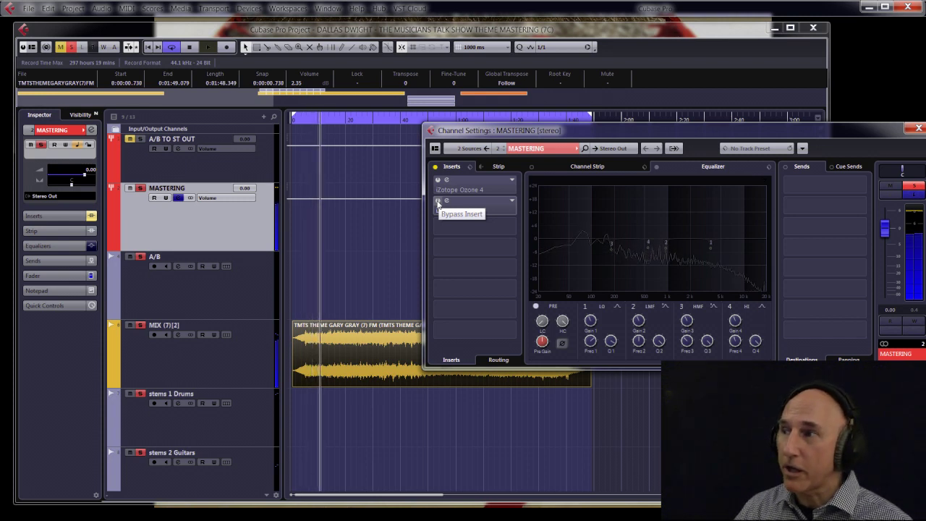
# Step: Compare the playing mix with and without the second Ozone 4 insert, leaving it on, stop playback and close the channel settings
pyautogui.click(437, 203)
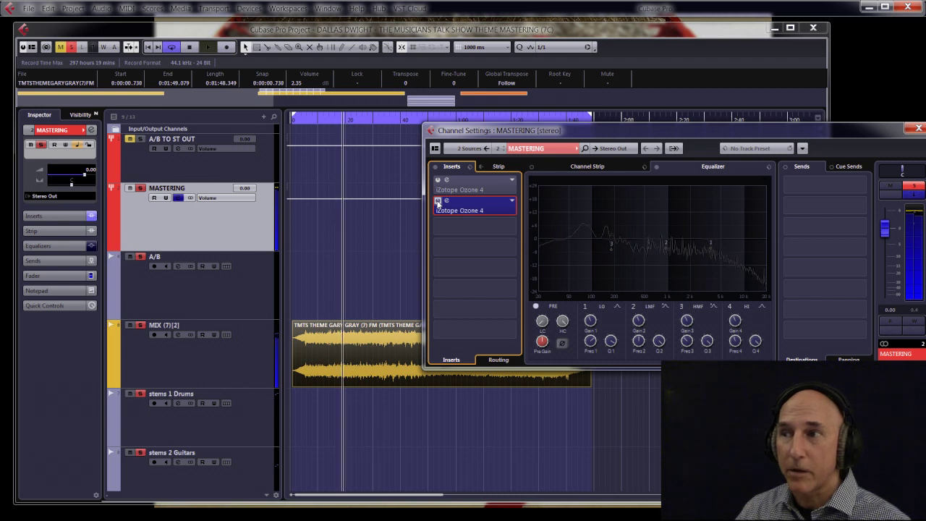
pyautogui.click(437, 202)
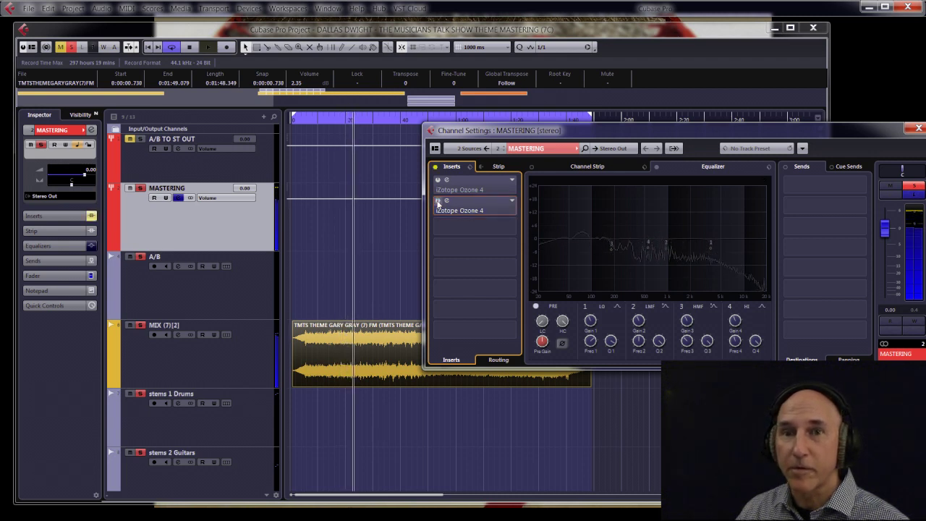
pyautogui.click(437, 202)
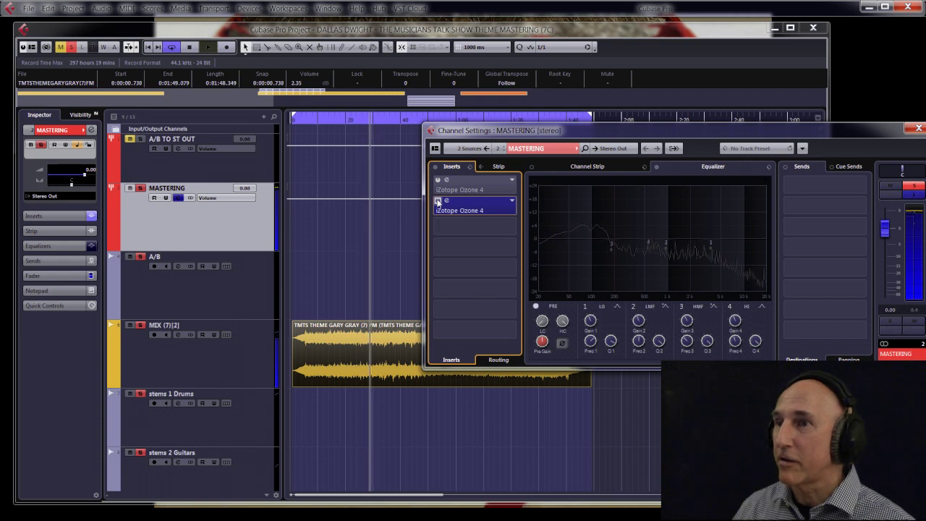
pyautogui.press('space')
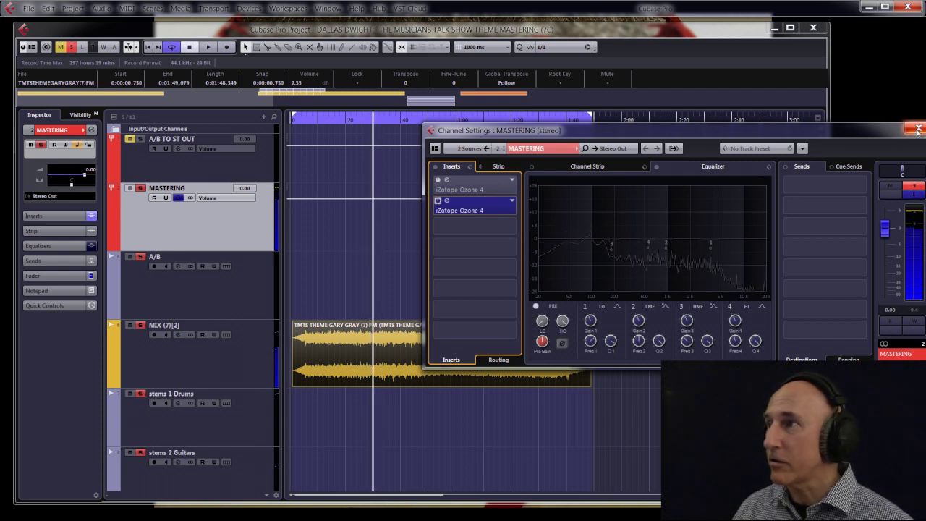
pyautogui.moveTo(884, 136); pyautogui.dragTo(888, 138)
pyautogui.click(916, 128)
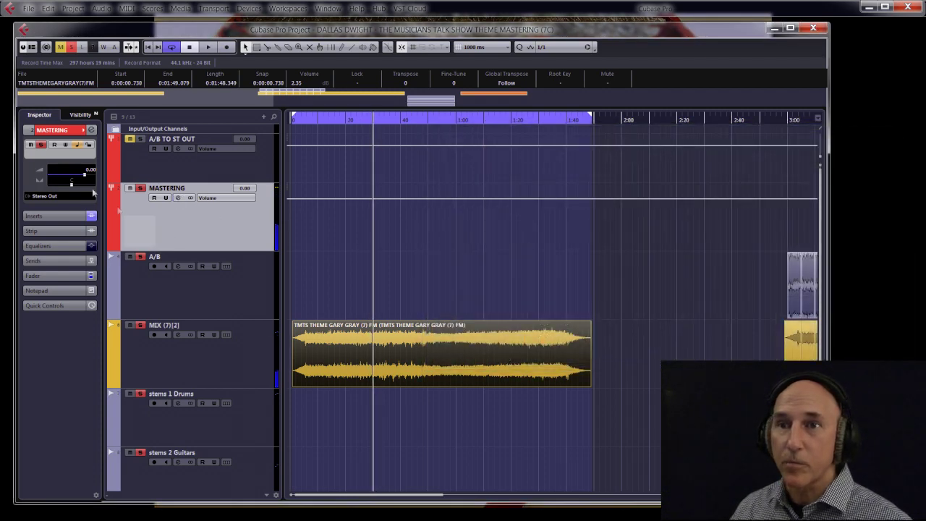
# Step: Reopen the MASTERING channel settings and bring up the first insert's Ozone 4 editor with its Preset Manager for listening during playback
pyautogui.click(91, 130)
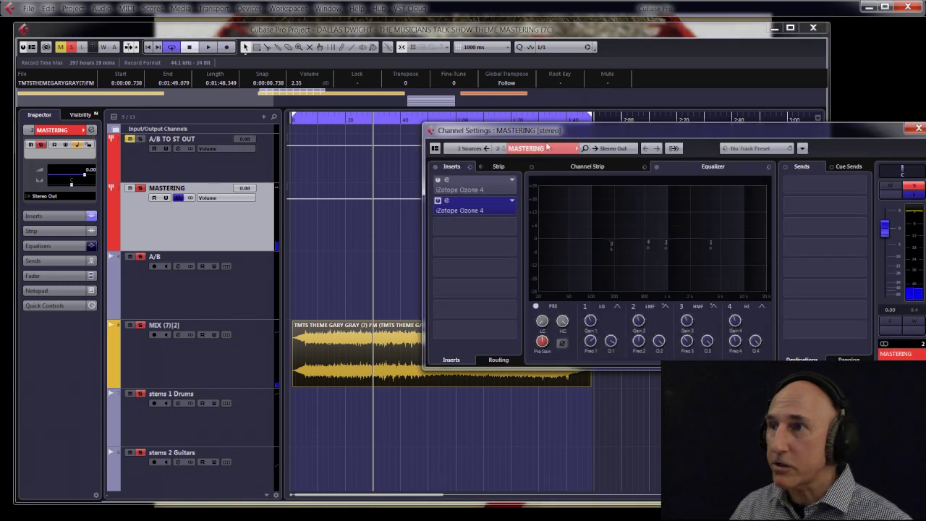
pyautogui.moveTo(605, 132); pyautogui.dragTo(386, 144)
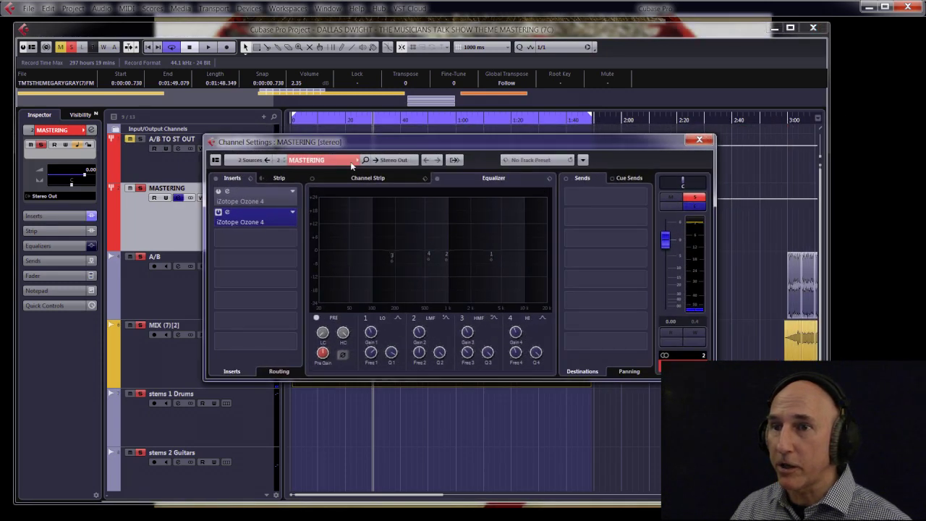
pyautogui.click(273, 210)
pyautogui.moveTo(465, 142); pyautogui.dragTo(281, 112)
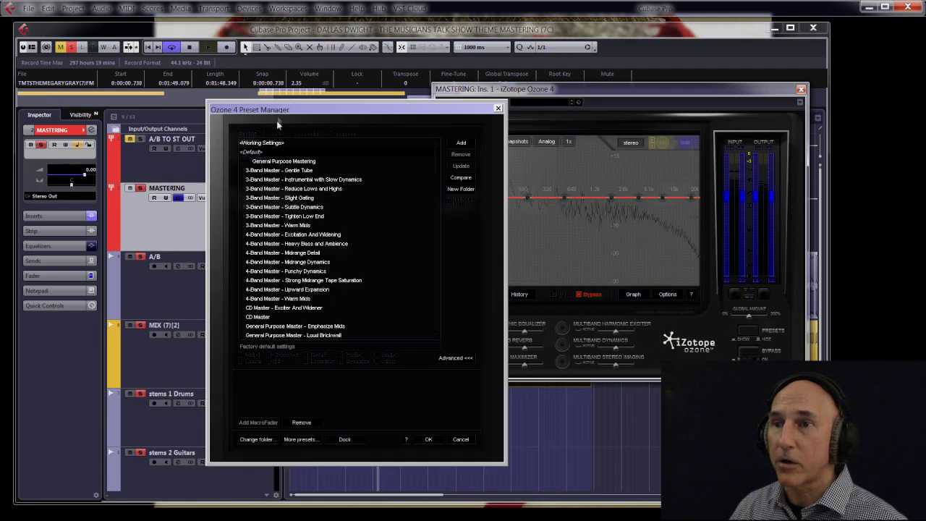
# Step: Audition the 3-Band Master presets in order during playback, from Gentle Tube through Warm Mids
pyautogui.click(299, 170)
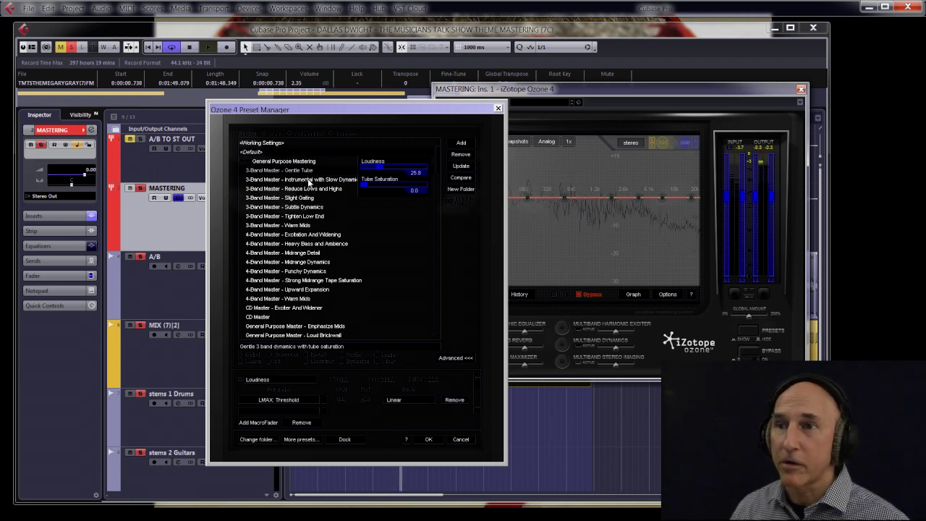
pyautogui.click(310, 180)
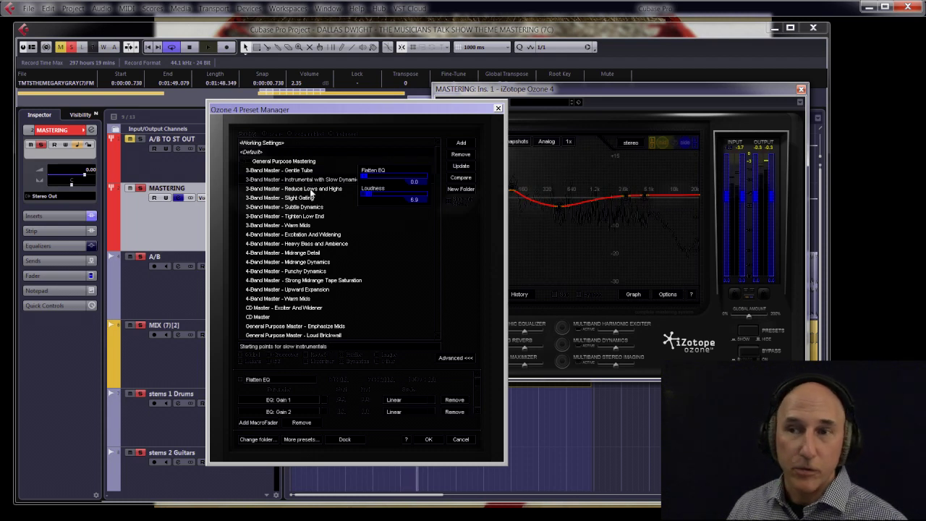
pyautogui.click(312, 190)
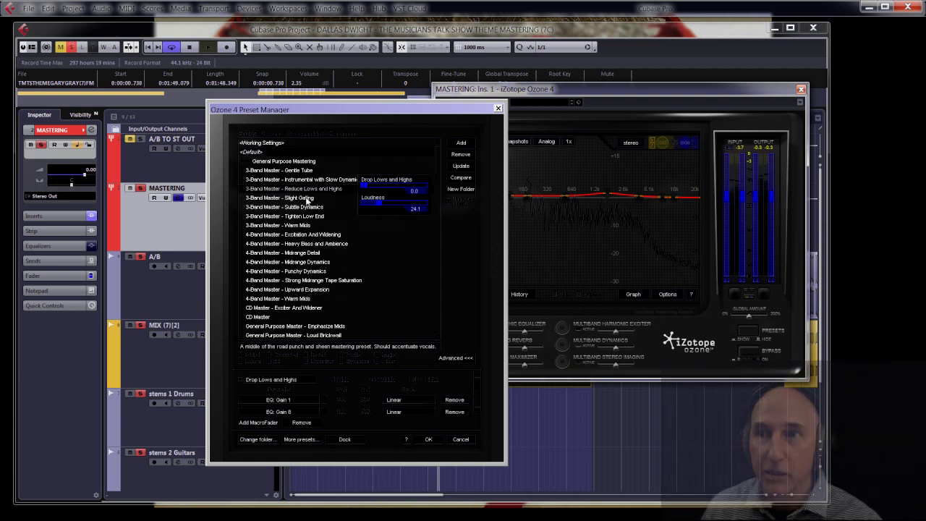
pyautogui.click(307, 200)
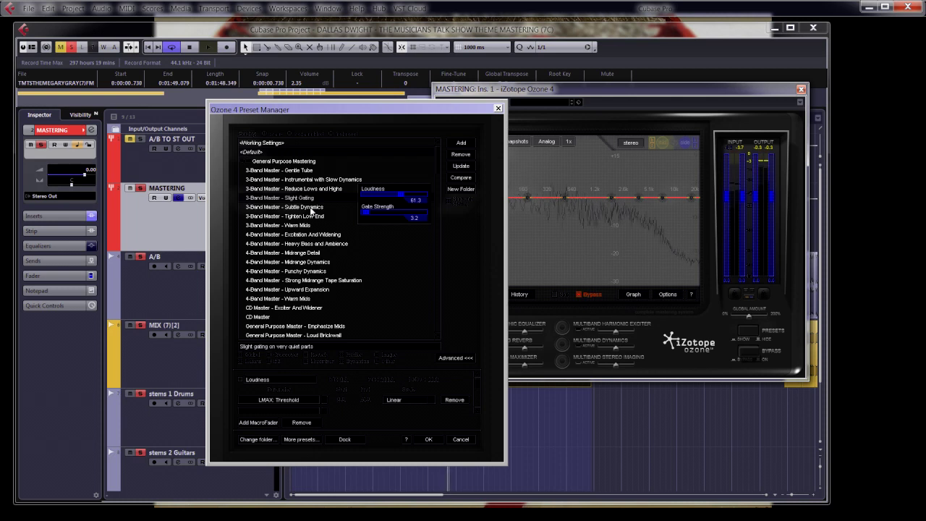
pyautogui.click(311, 208)
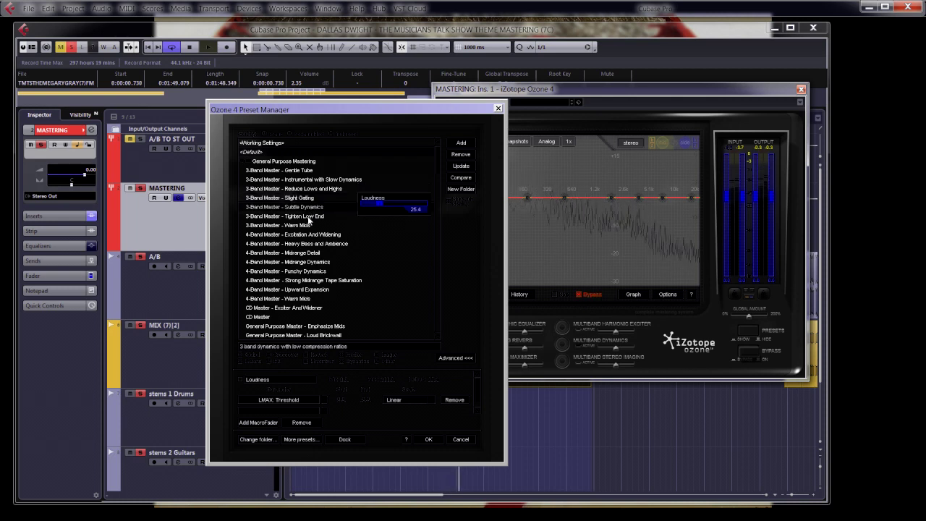
pyautogui.click(310, 220)
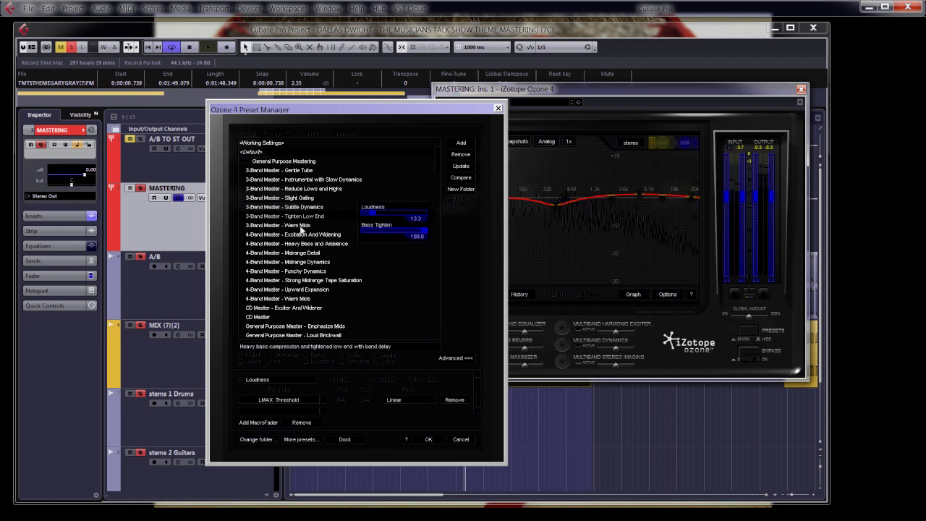
pyautogui.click(298, 226)
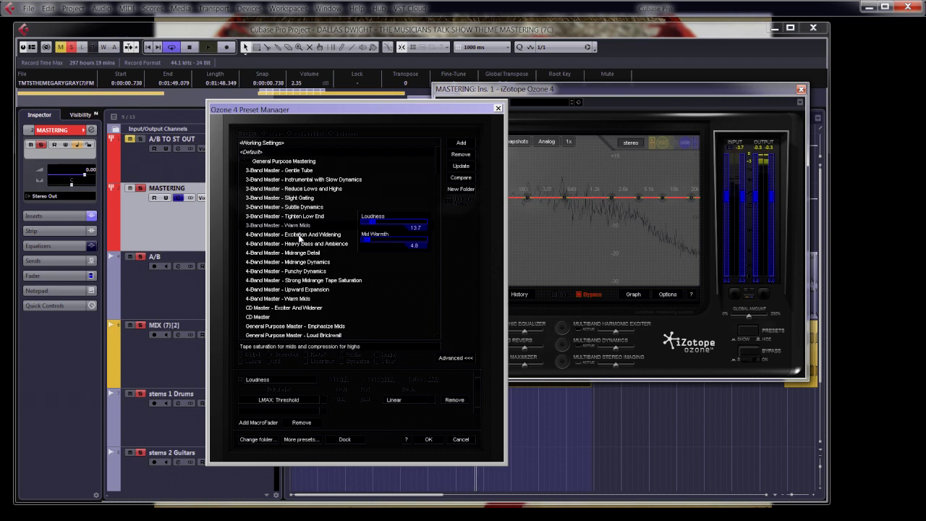
# Step: Audition the 4-Band Master presets from Excitation And Widening through Strong Midrange Tape Saturation, and move the Preset Manager away from the tracks
pyautogui.click(298, 235)
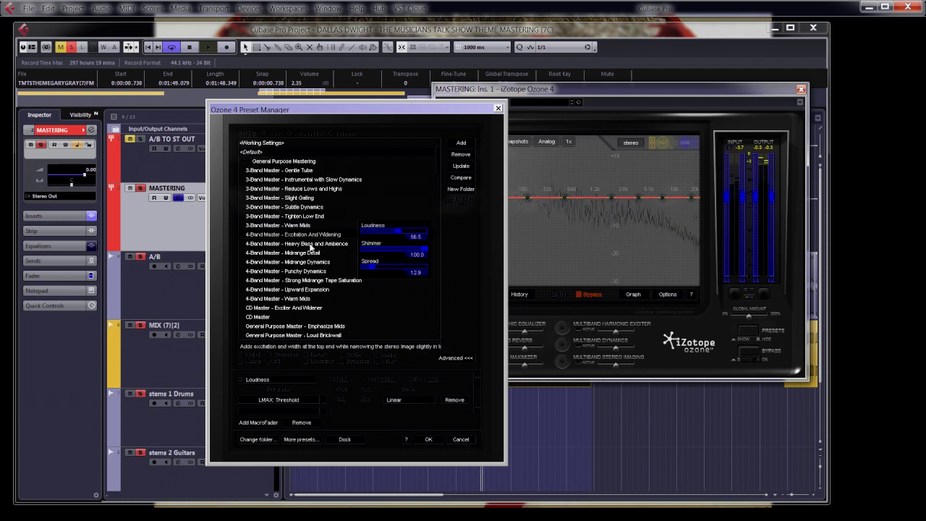
pyautogui.click(311, 246)
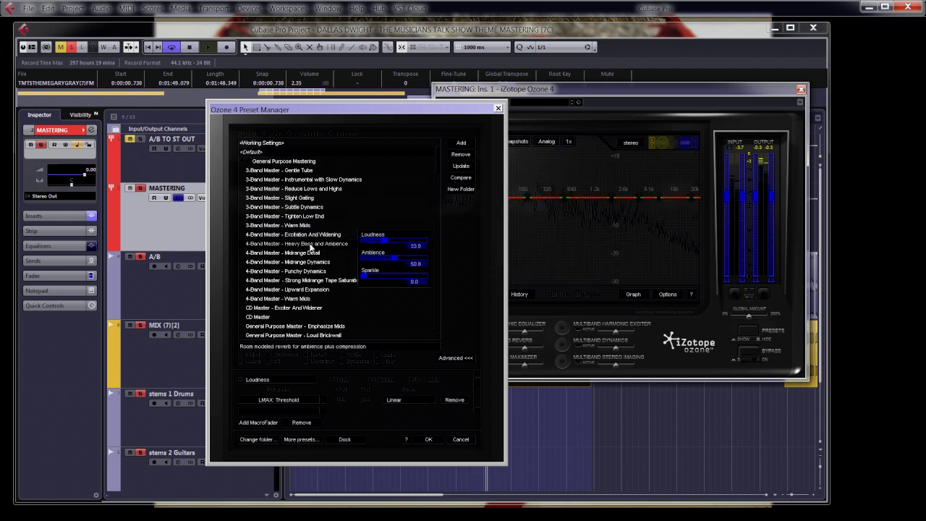
pyautogui.click(309, 255)
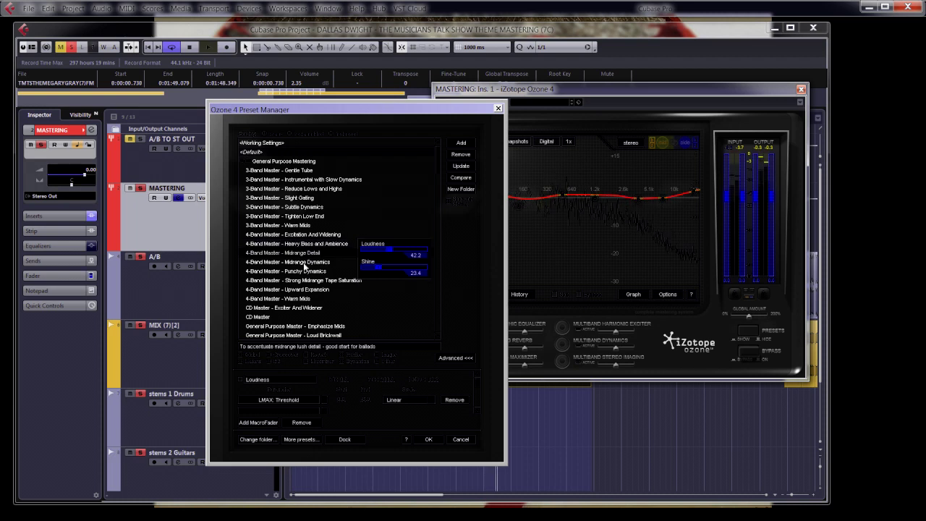
pyautogui.click(305, 265)
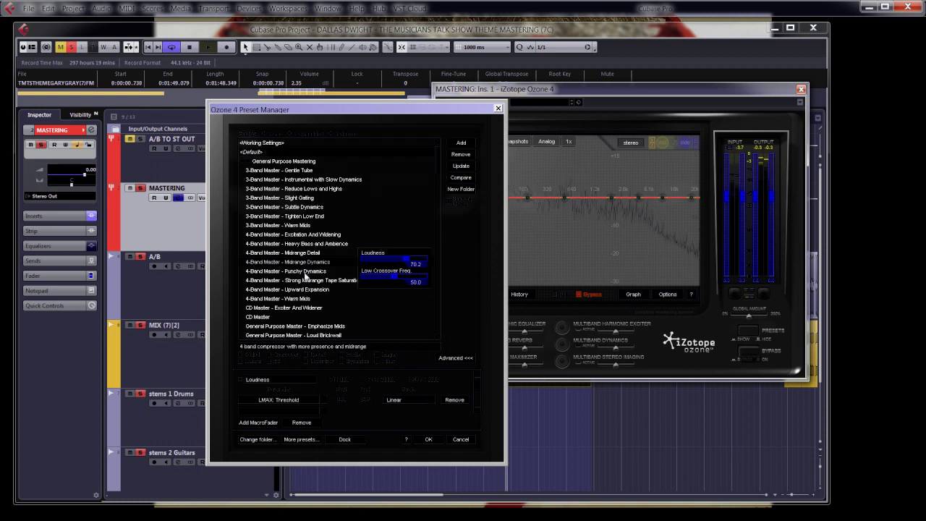
pyautogui.click(295, 272)
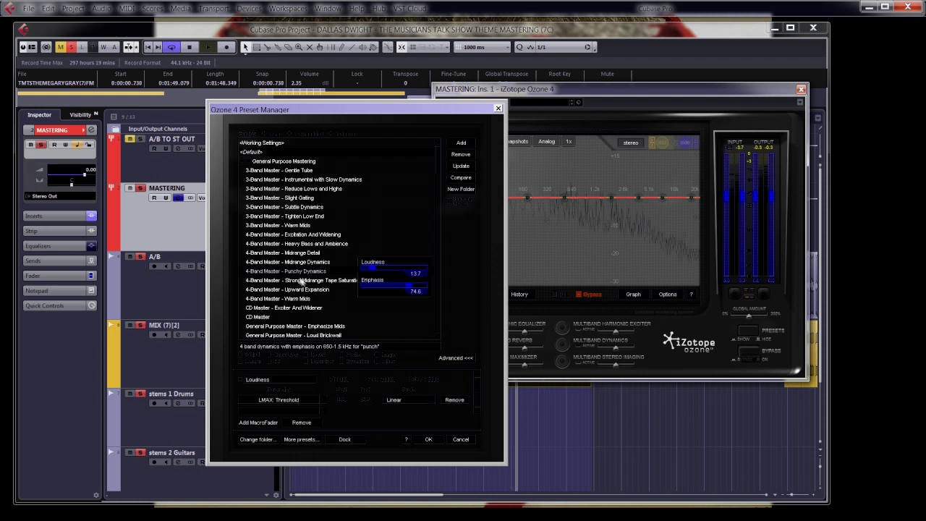
pyautogui.click(300, 280)
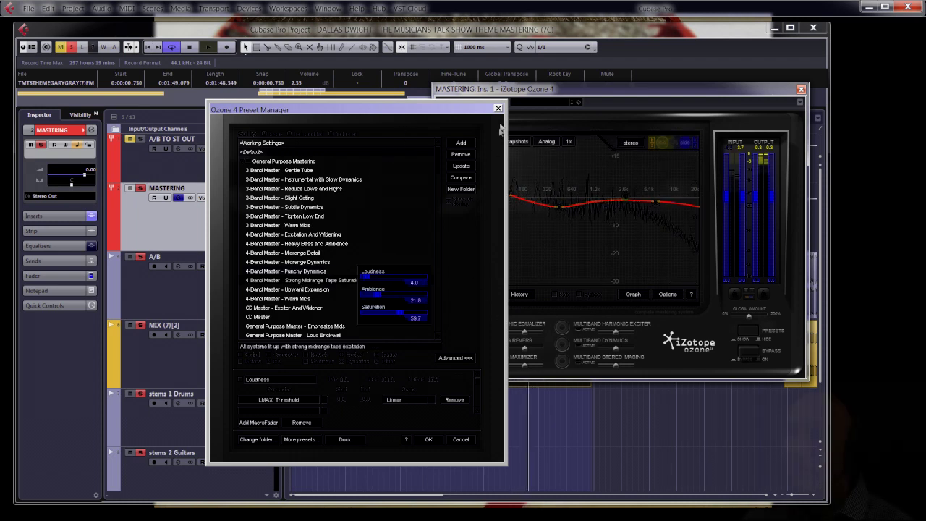
pyautogui.moveTo(347, 109); pyautogui.dragTo(400, 173)
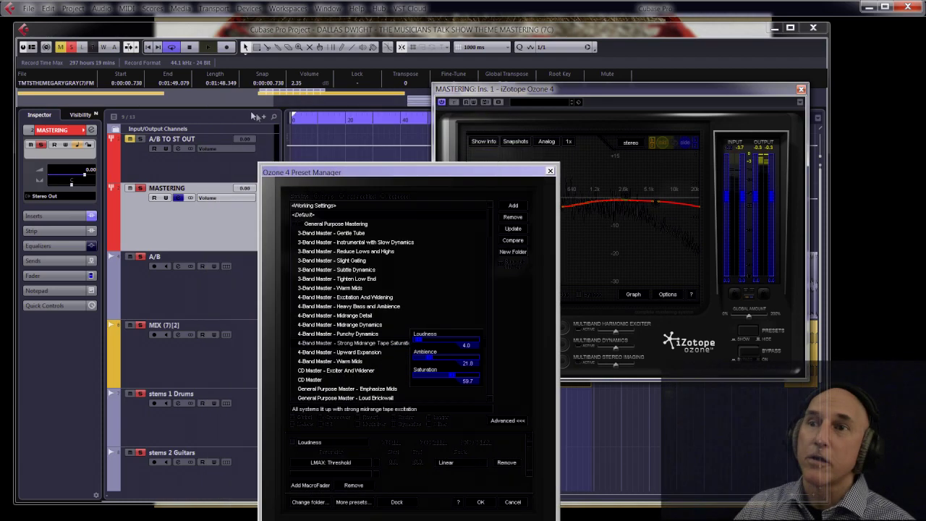
# Step: Stop playback and place the Preset Manager alongside the Ozone 4 editor so the full EQ curve is uncovered
pyautogui.click(188, 47)
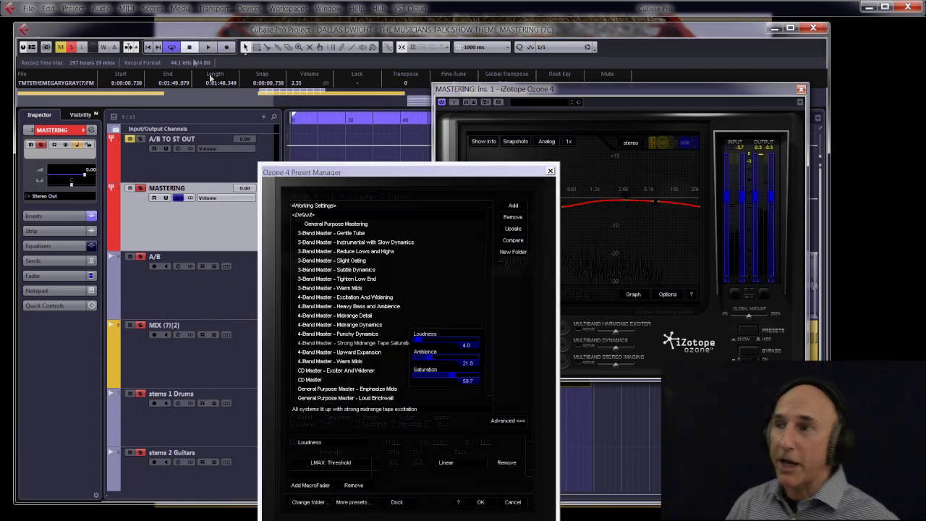
pyautogui.moveTo(433, 174); pyautogui.dragTo(302, 93)
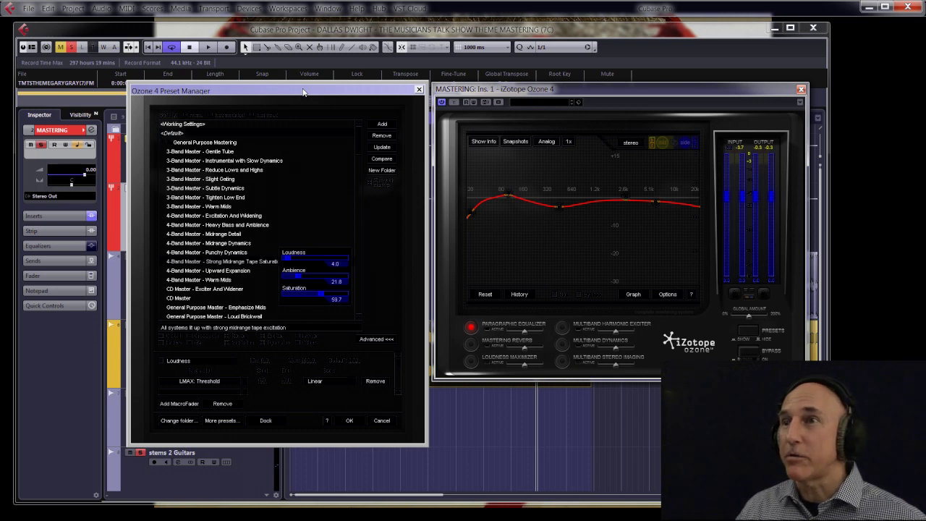
pyautogui.moveTo(304, 92); pyautogui.dragTo(305, 94)
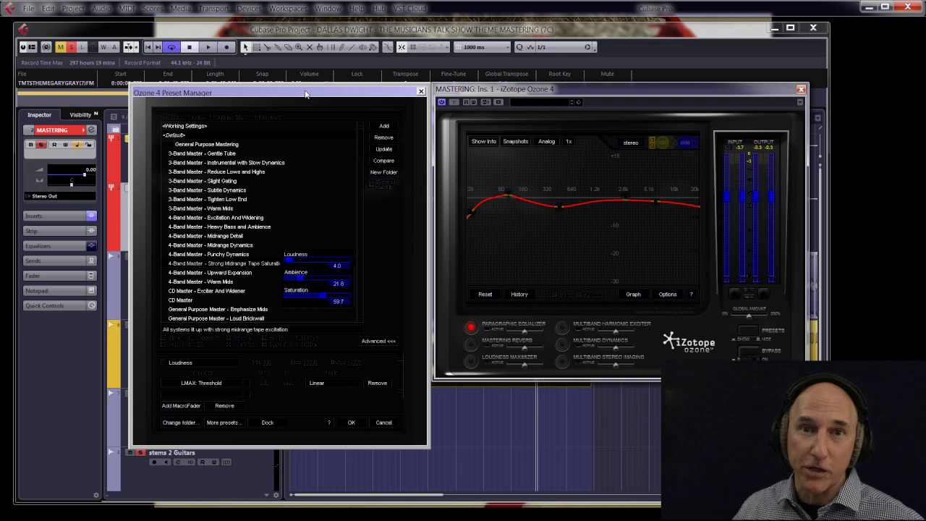
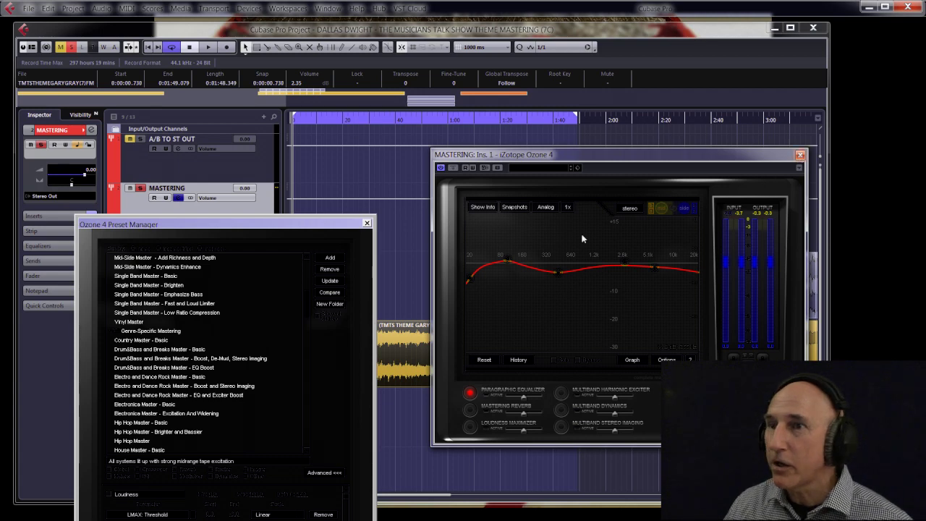
# Step: Start playback and shift the Paragraphic Equalizer's low-mid node, just below 640 Hz, slightly higher in frequency
pyautogui.scroll(5, 307, 319)
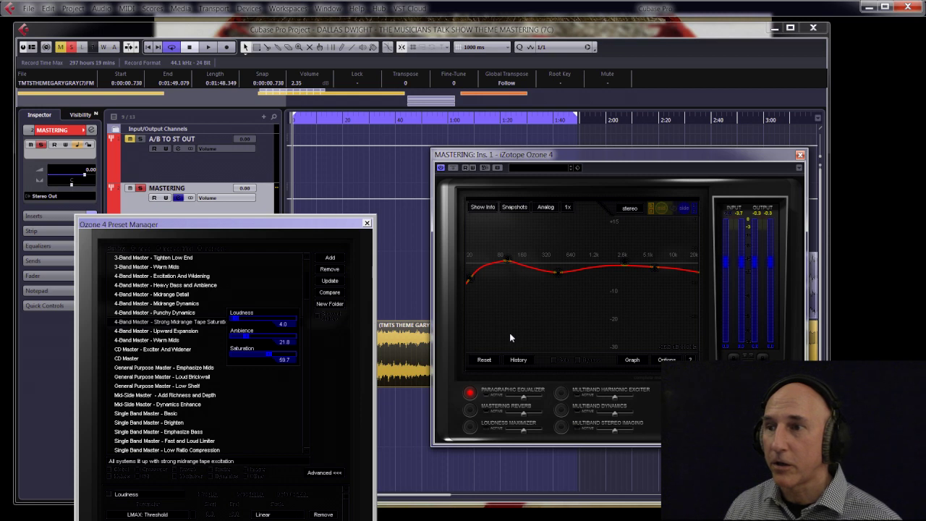
pyautogui.press('space')
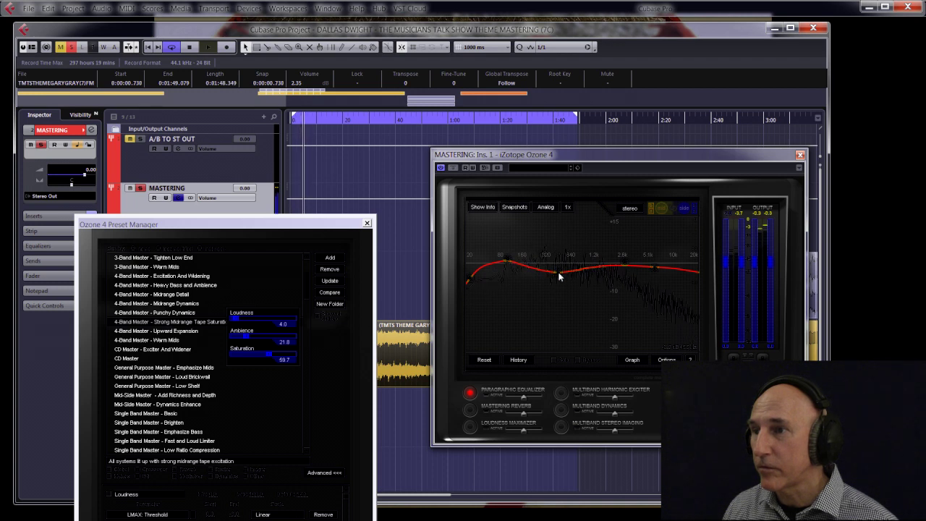
pyautogui.moveTo(556, 270)
pyautogui.mouseDown()
pyautogui.moveTo(561, 247)
pyautogui.moveTo(608, 241)
pyautogui.moveTo(553, 236)
pyautogui.moveTo(561, 277)
pyautogui.mouseUp()
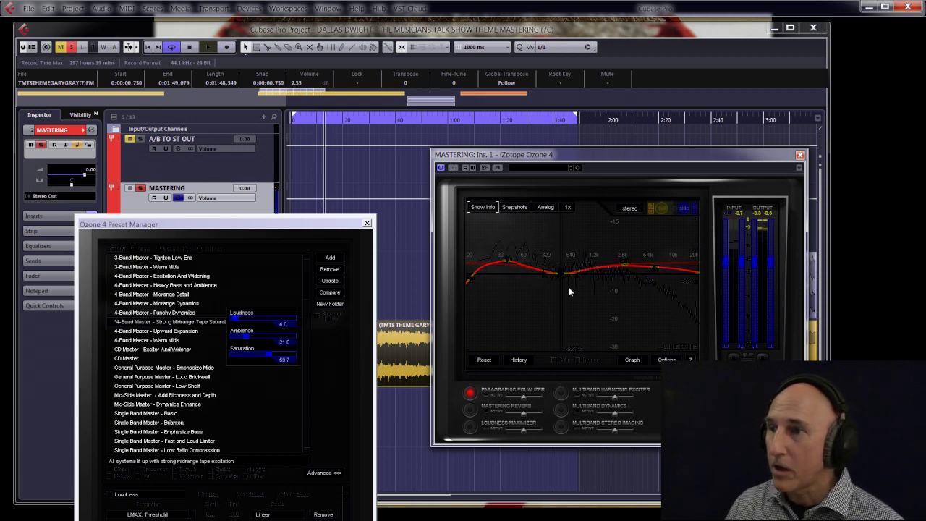
# Step: Raise the Mastering Reverb's wet level to about 69 and the Loudness Maximizer's threshold to about -0.6 dB
pyautogui.click(470, 410)
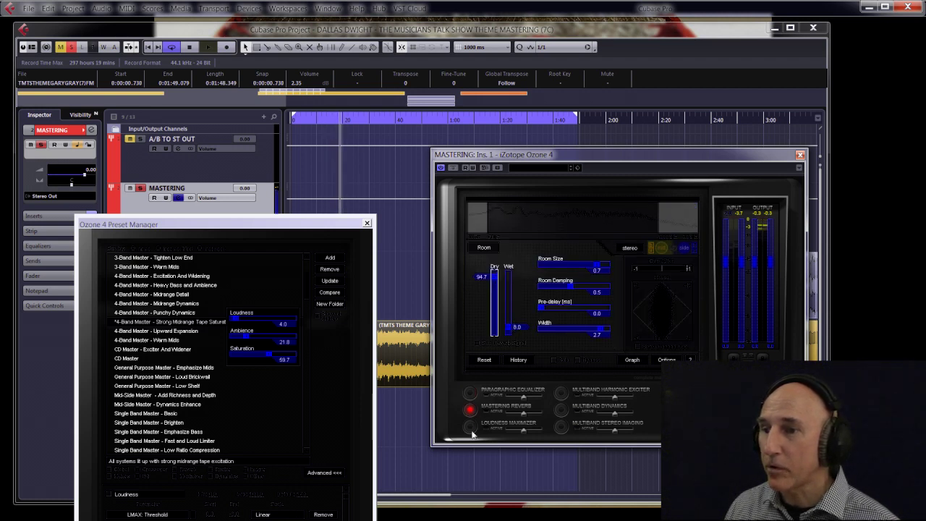
pyautogui.moveTo(515, 326); pyautogui.dragTo(518, 300)
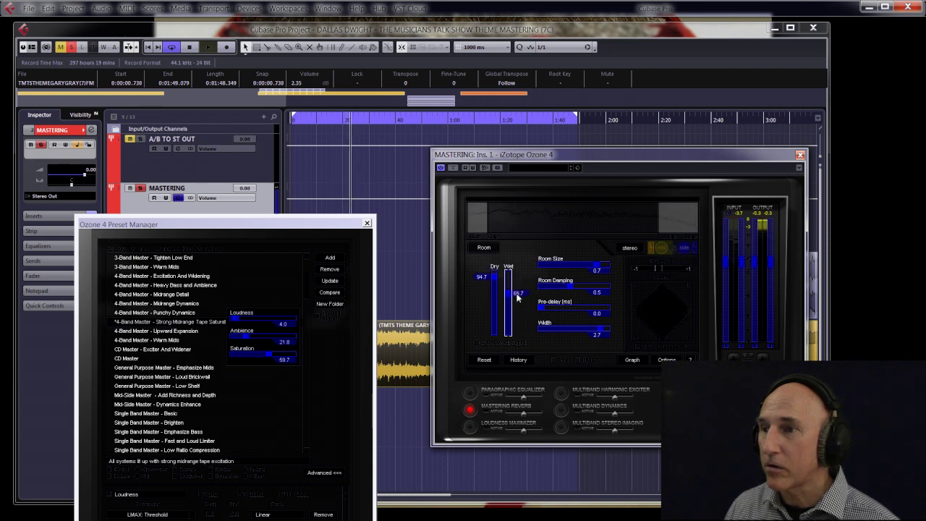
pyautogui.click(469, 427)
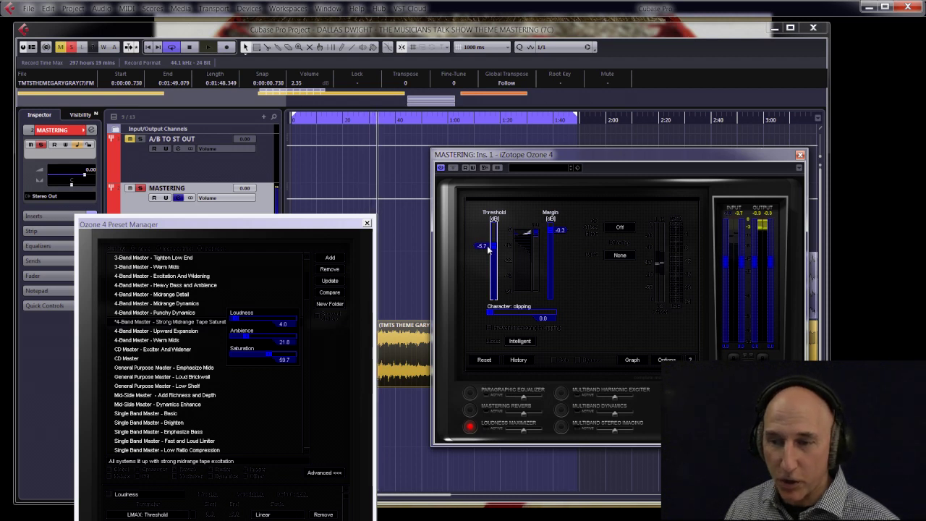
pyautogui.moveTo(488, 250); pyautogui.dragTo(487, 228)
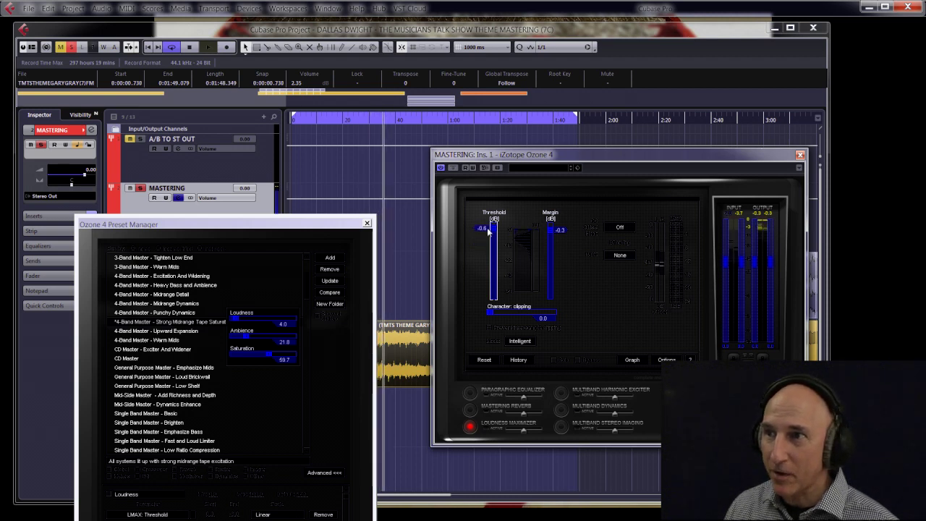
# Step: Set the Multiband Harmonic Exciter amounts to 4.7 for Band 1, 3.3 for Band 2 and 3.6 for Band 3
pyautogui.click(562, 394)
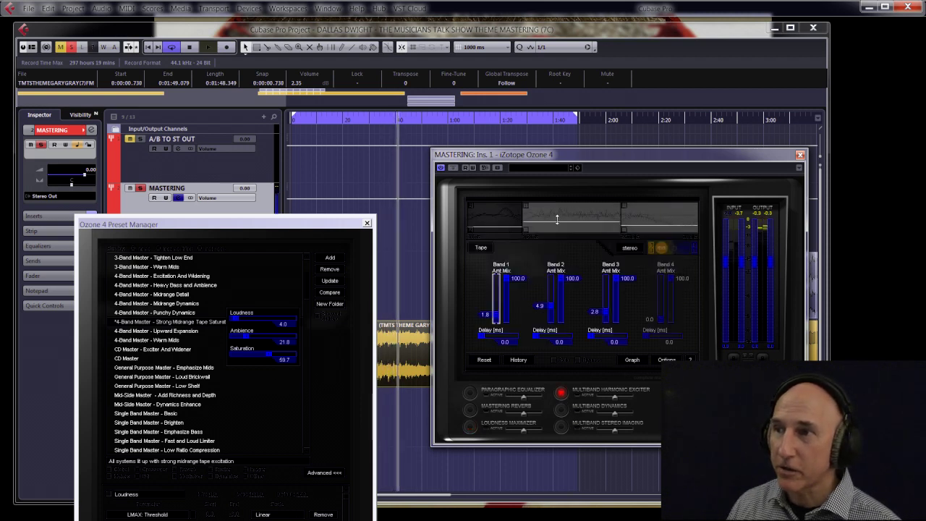
pyautogui.moveTo(558, 219)
pyautogui.mouseDown()
pyautogui.moveTo(560, 227)
pyautogui.moveTo(563, 211)
pyautogui.moveTo(565, 226)
pyautogui.mouseUp()
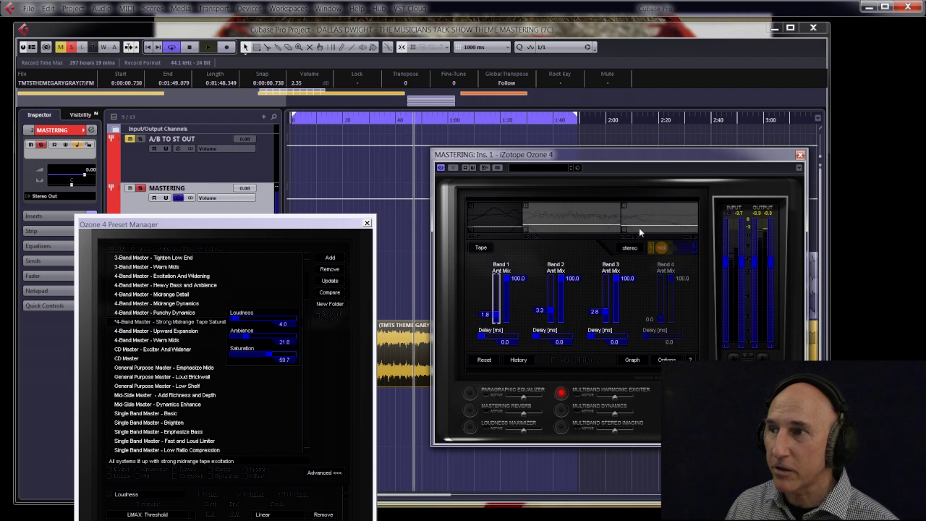
pyautogui.moveTo(639, 227)
pyautogui.mouseDown()
pyautogui.moveTo(641, 210)
pyautogui.moveTo(641, 227)
pyautogui.mouseUp()
pyautogui.moveTo(509, 218)
pyautogui.mouseDown()
pyautogui.moveTo(509, 202)
pyautogui.moveTo(509, 221)
pyautogui.mouseUp()
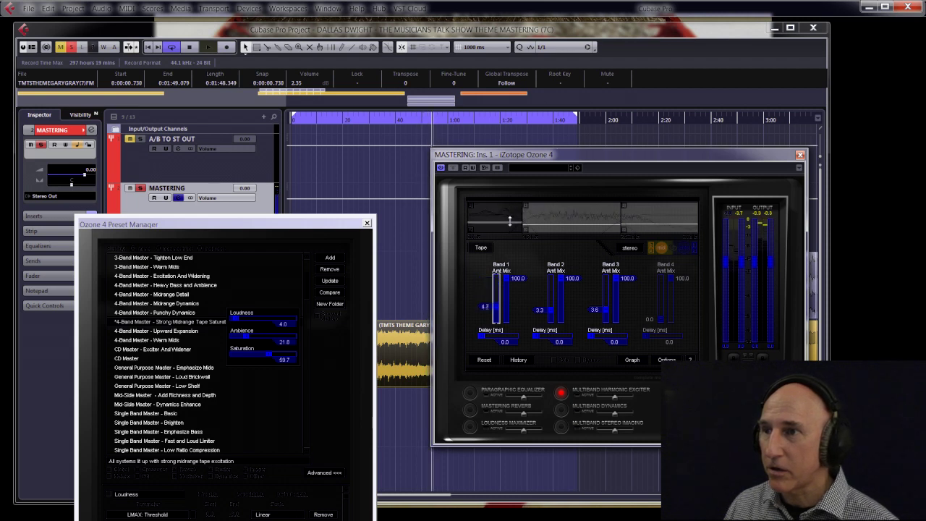
# Step: Adjust the Multiband Dynamics compressor curves, setting the third band's compressor threshold to about -23.5 dB, and close the Ozone 4 editor
pyautogui.click(562, 410)
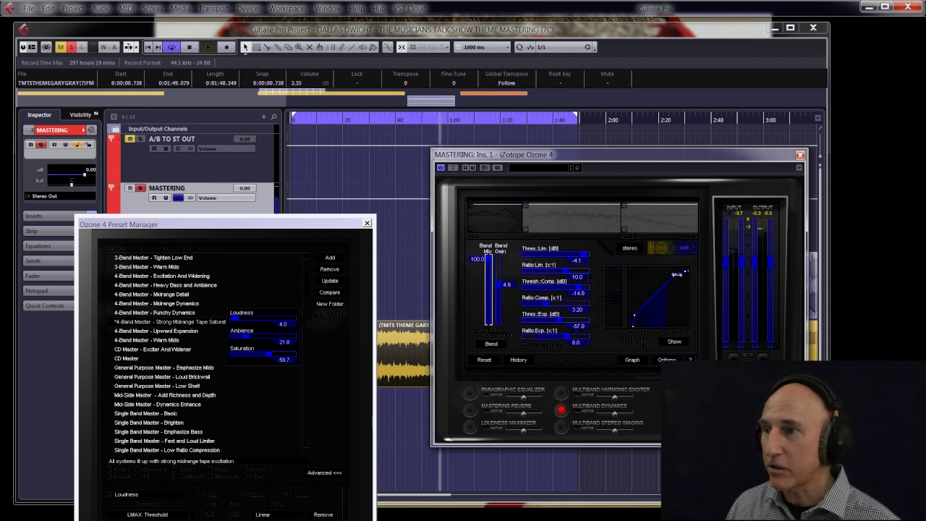
pyautogui.click(576, 234)
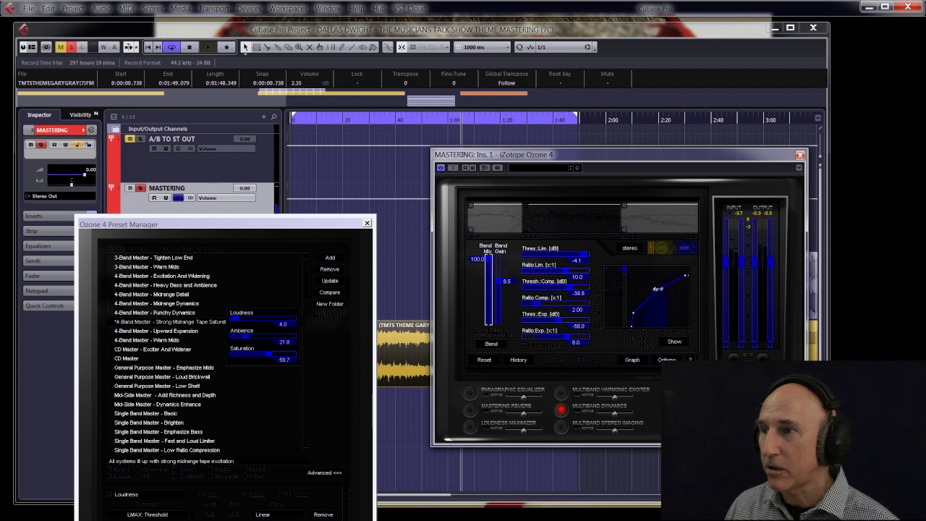
pyautogui.click(645, 223)
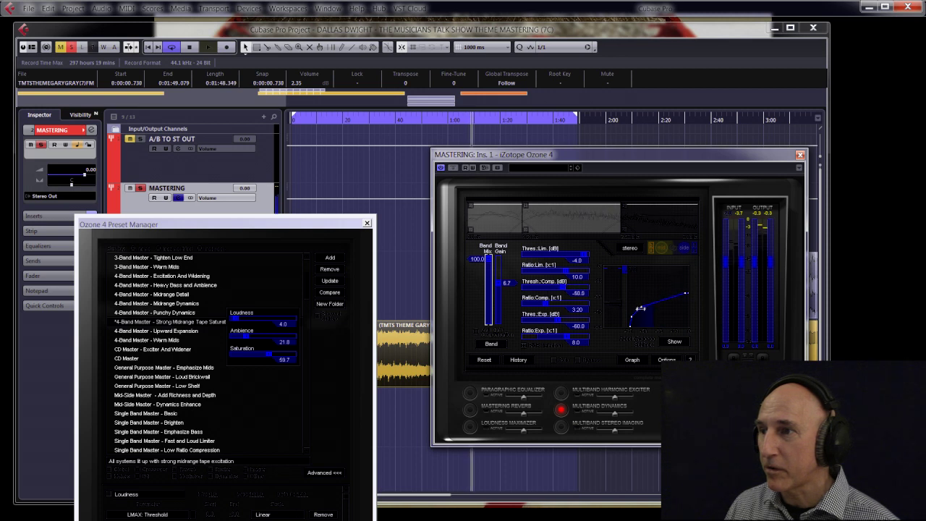
pyautogui.moveTo(663, 277); pyautogui.dragTo(667, 277)
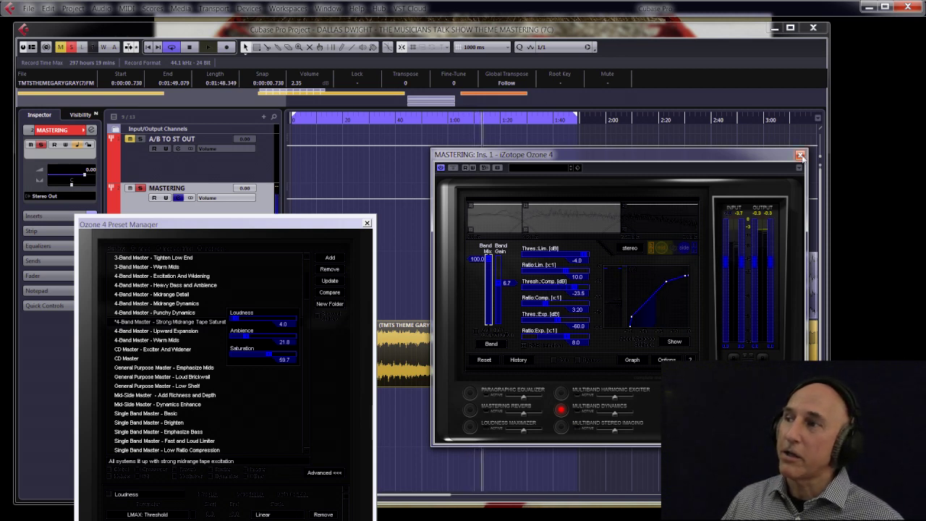
pyautogui.click(801, 155)
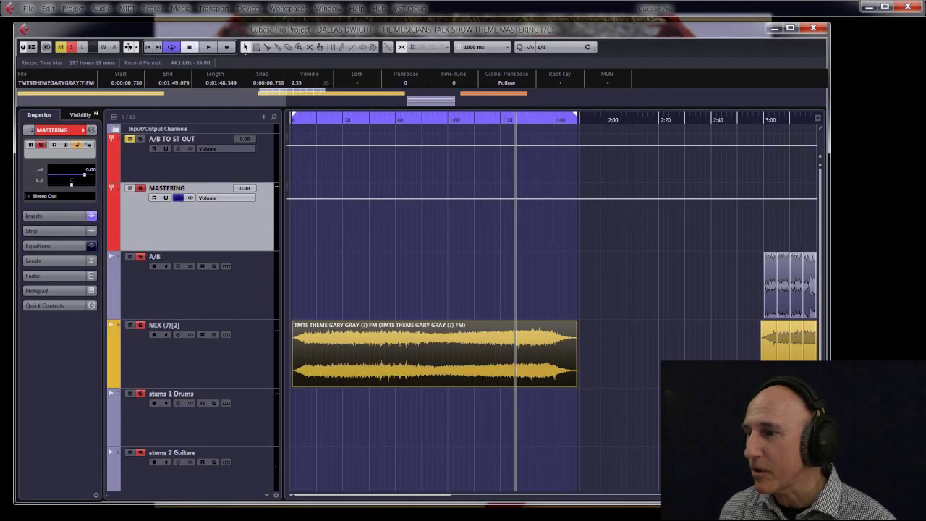
# Step: Select the A/B track and place the playback cursor at the start of the MIX clip just before 3:00
pyautogui.hscroll(5, 422, 126)
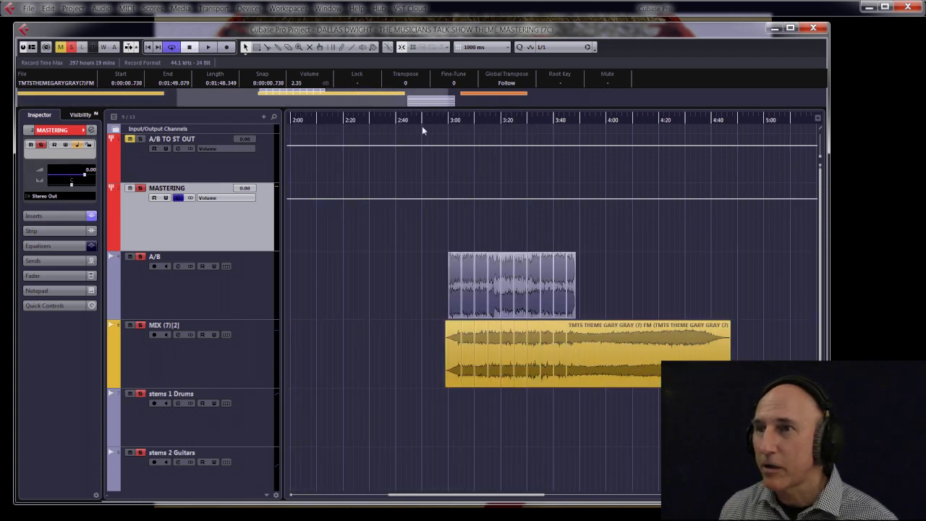
pyautogui.moveTo(440, 122); pyautogui.dragTo(440, 155)
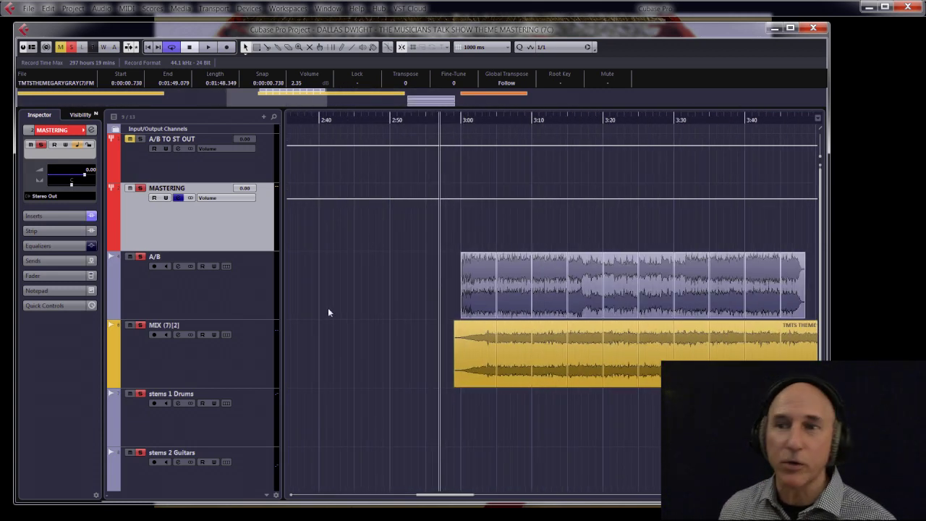
pyautogui.click(198, 295)
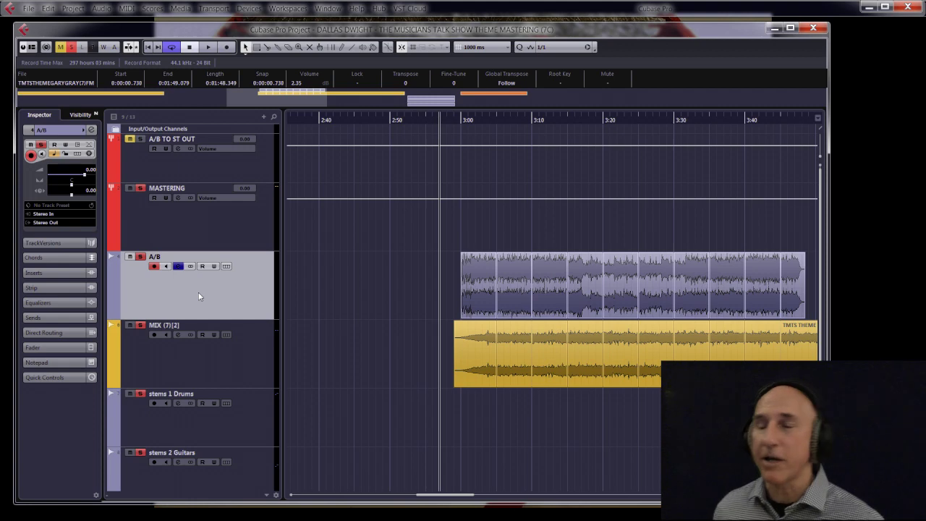
pyautogui.moveTo(455, 121); pyautogui.dragTo(449, 140)
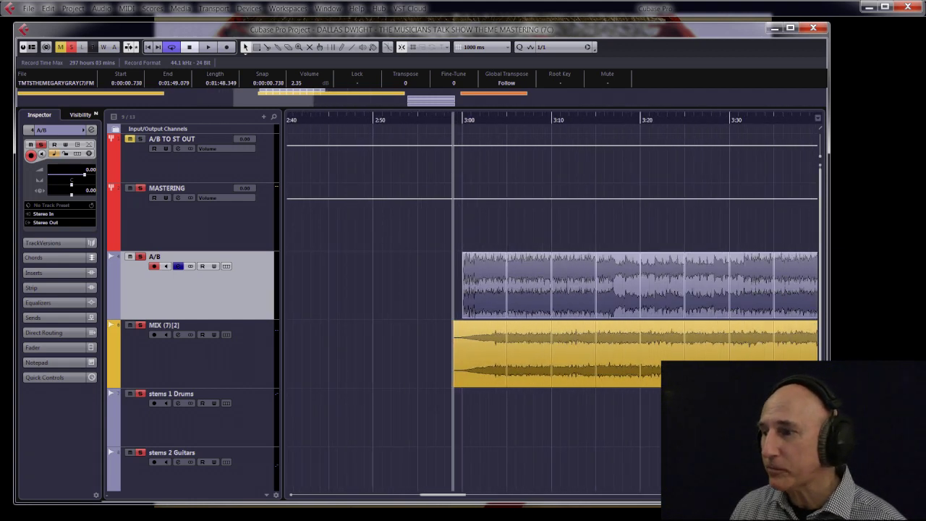
pyautogui.moveTo(448, 141); pyautogui.dragTo(343, 140)
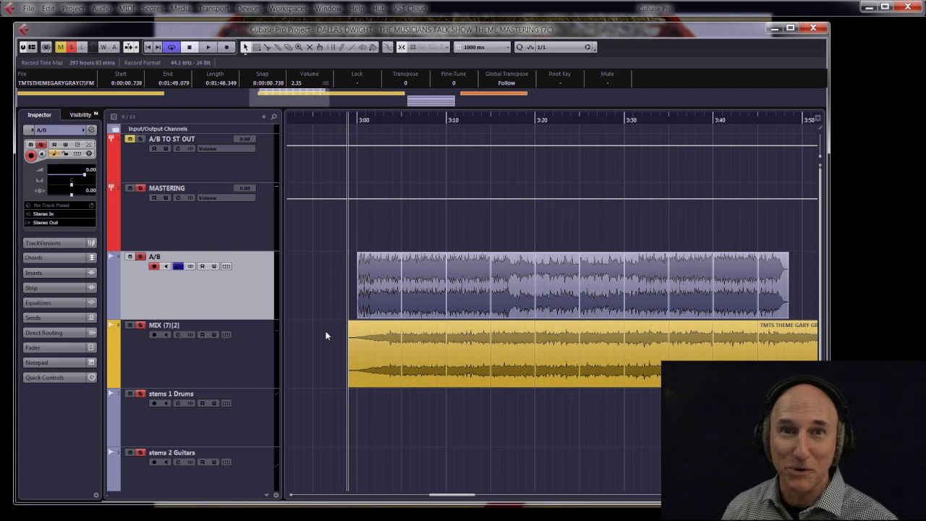
pyautogui.rightClick(310, 301)
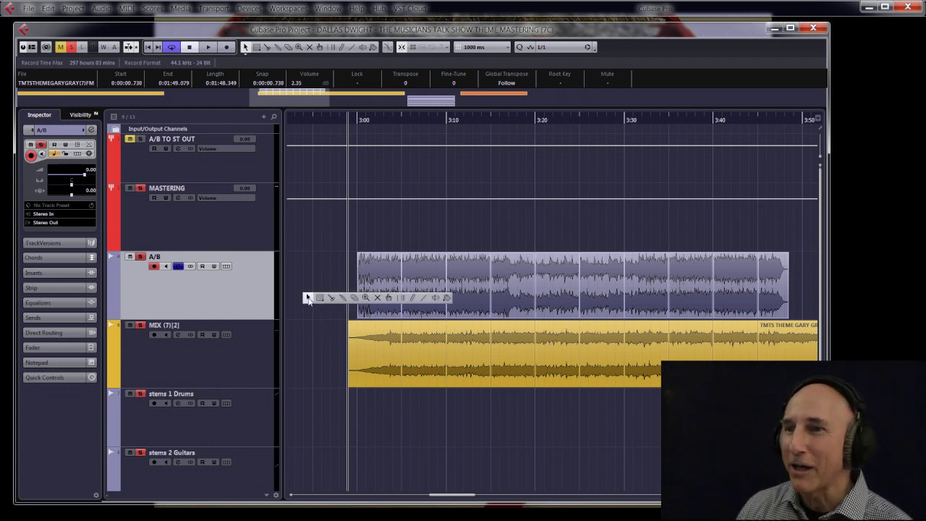
pyautogui.click(371, 301)
pyautogui.rightClick(307, 303)
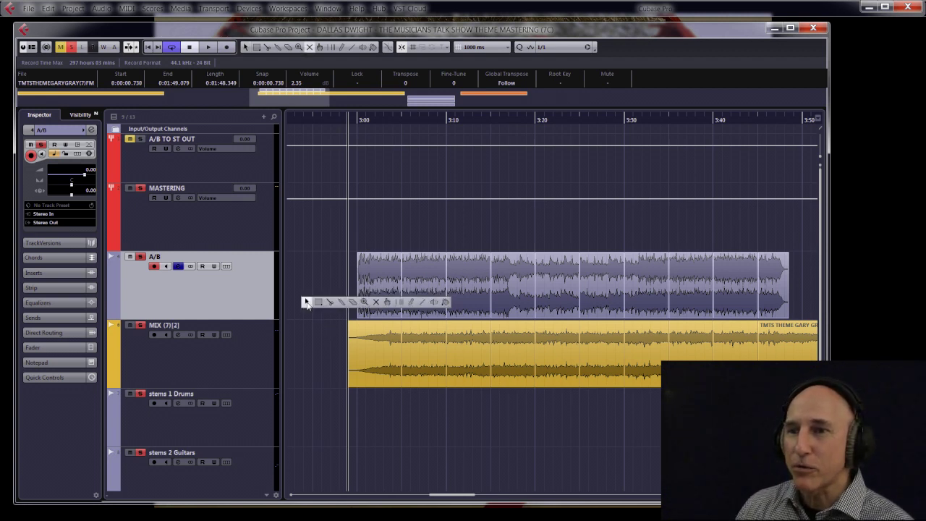
pyautogui.click(307, 304)
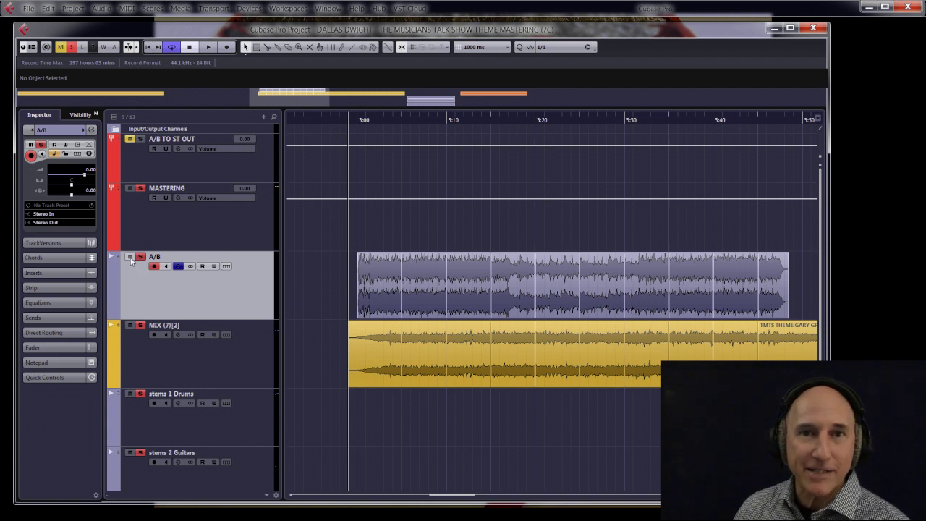
# Step: Mute the MIX (7)[2] track, leaving the A/B track unmuted and soloed
pyautogui.click(130, 326)
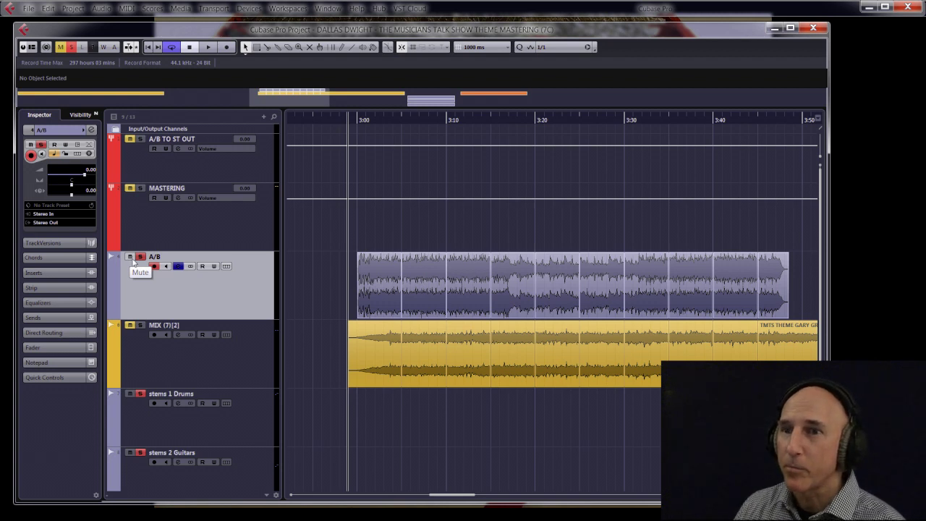
pyautogui.click(131, 257)
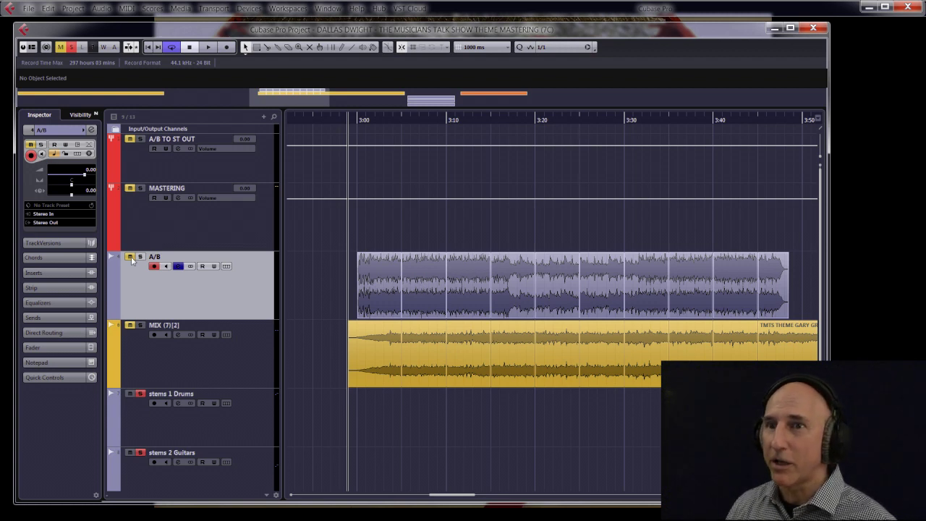
pyautogui.click(130, 257)
pyautogui.press('s')
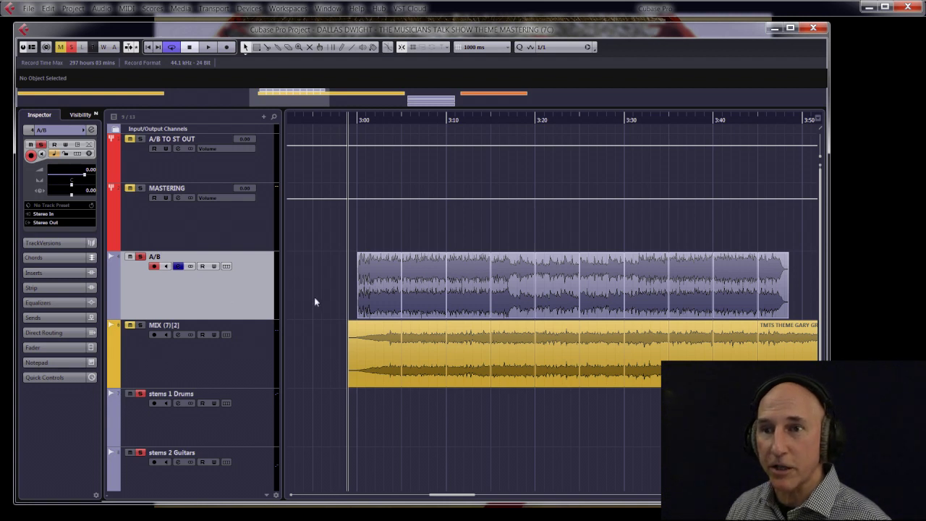
# Step: Play the A/B track from just before 3:00 through the end of its clips, and save the project
pyautogui.press('space')
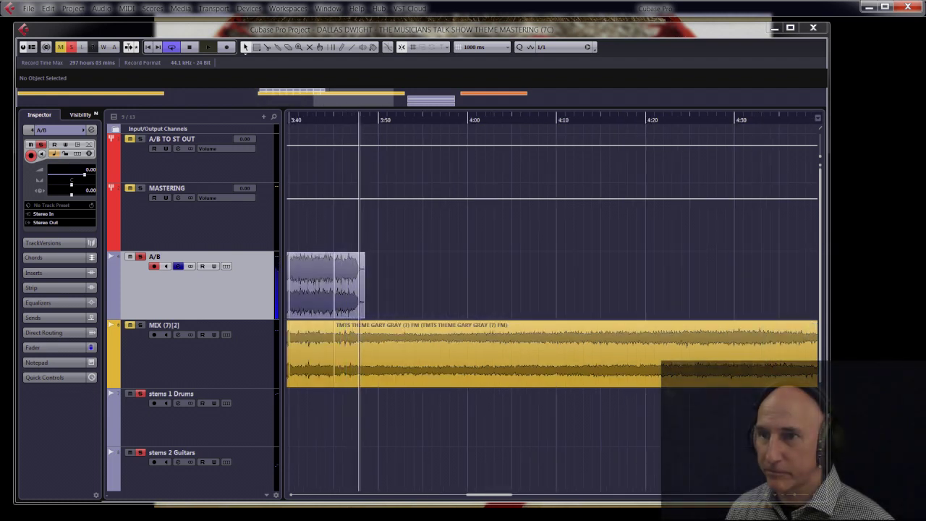
pyautogui.moveTo(489, 495); pyautogui.dragTo(445, 496)
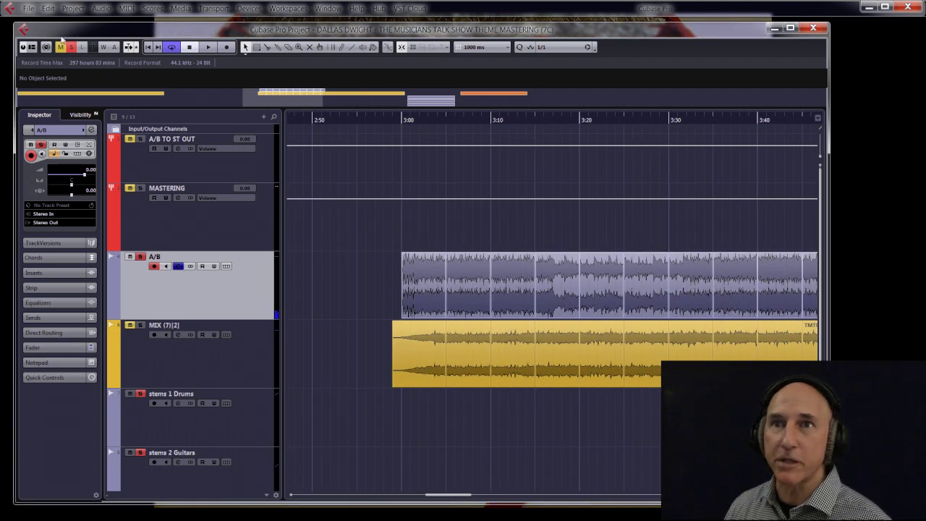
pyautogui.click(30, 11)
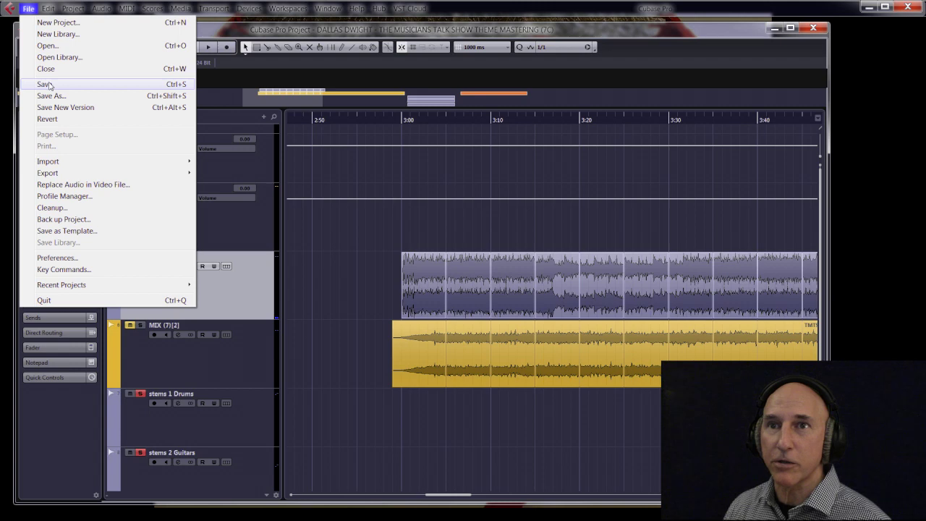
pyautogui.click(52, 85)
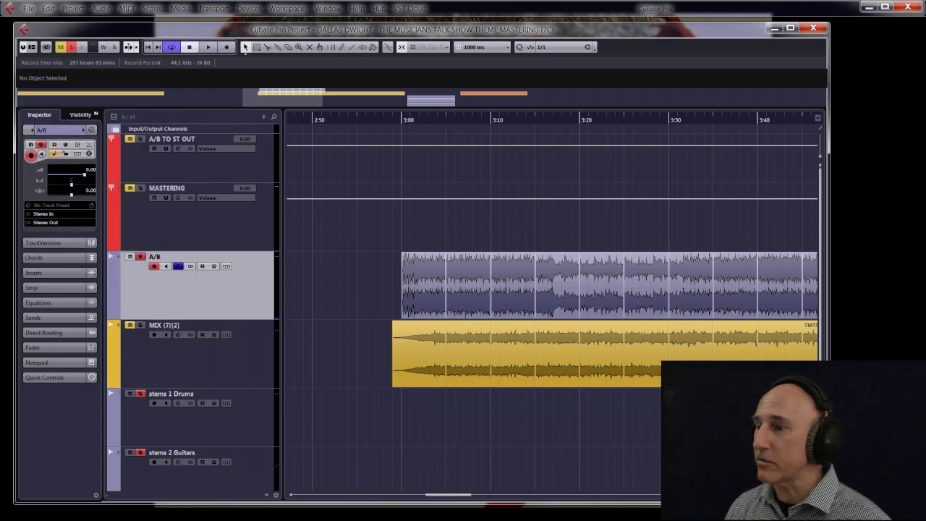
# Step: Mute alternating 5-second clips from 3:00 onward across the A/B and MIX (7)[2] tracks so the two sources take turns
pyautogui.press('g')
pyautogui.press('g')
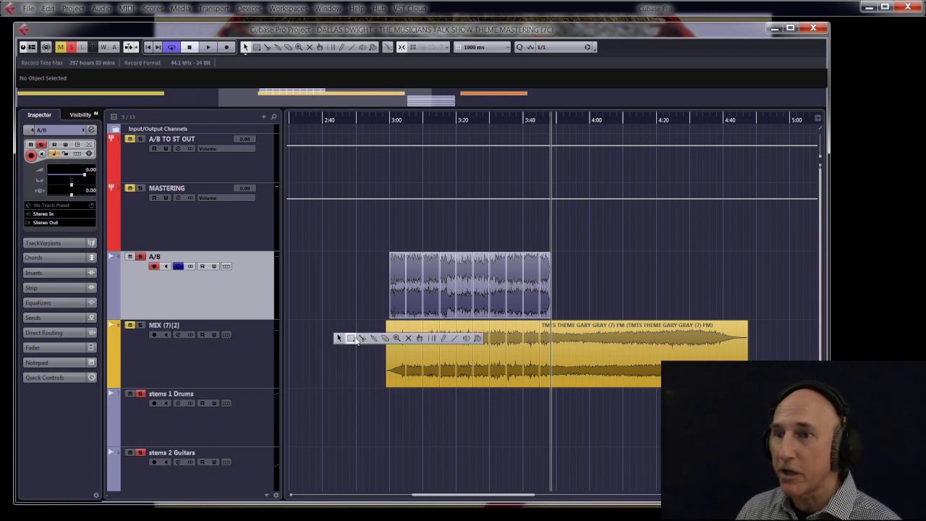
pyautogui.press('7')
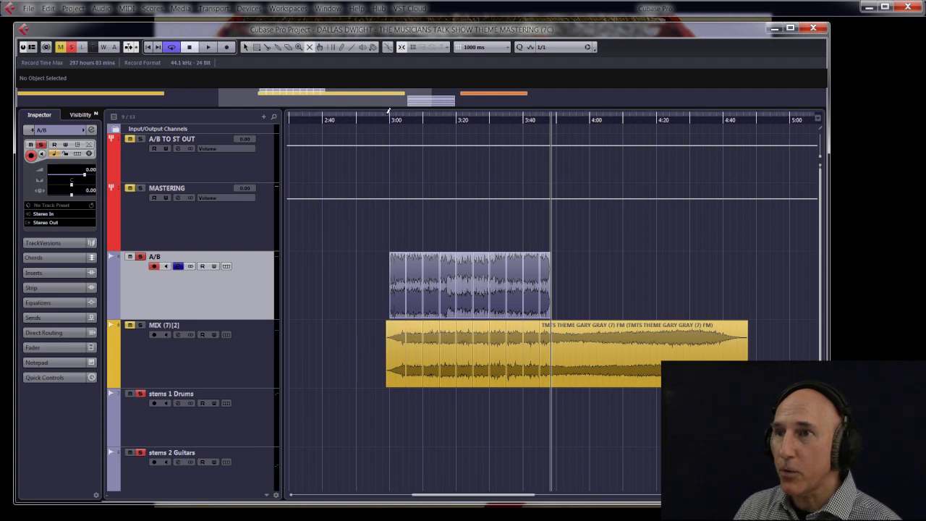
pyautogui.moveTo(388, 118); pyautogui.dragTo(393, 166)
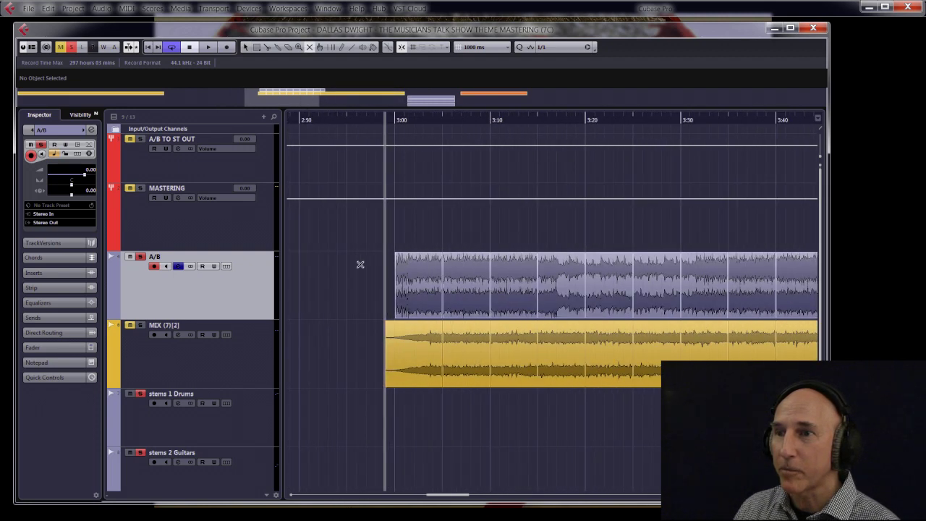
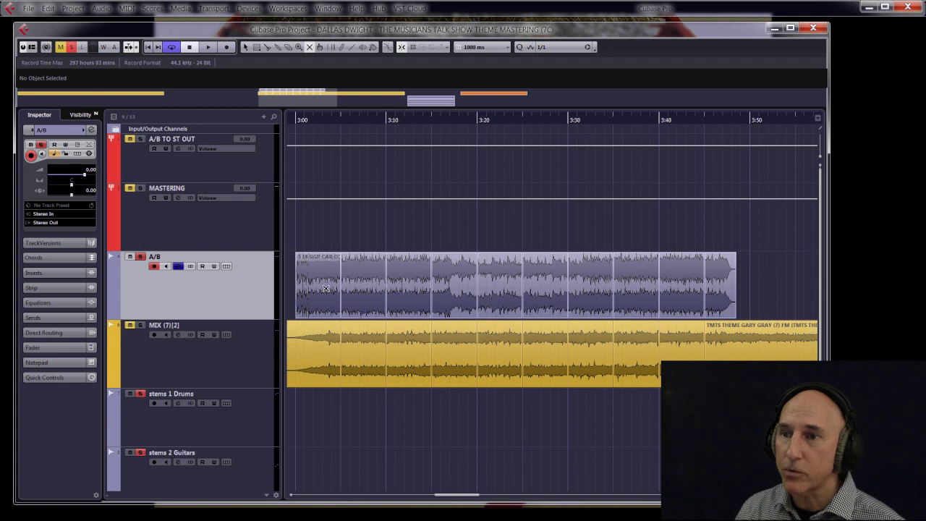
pyautogui.click(361, 330)
pyautogui.click(409, 296)
pyautogui.click(442, 337)
pyautogui.click(491, 306)
pyautogui.click(539, 342)
pyautogui.click(590, 290)
pyautogui.click(620, 338)
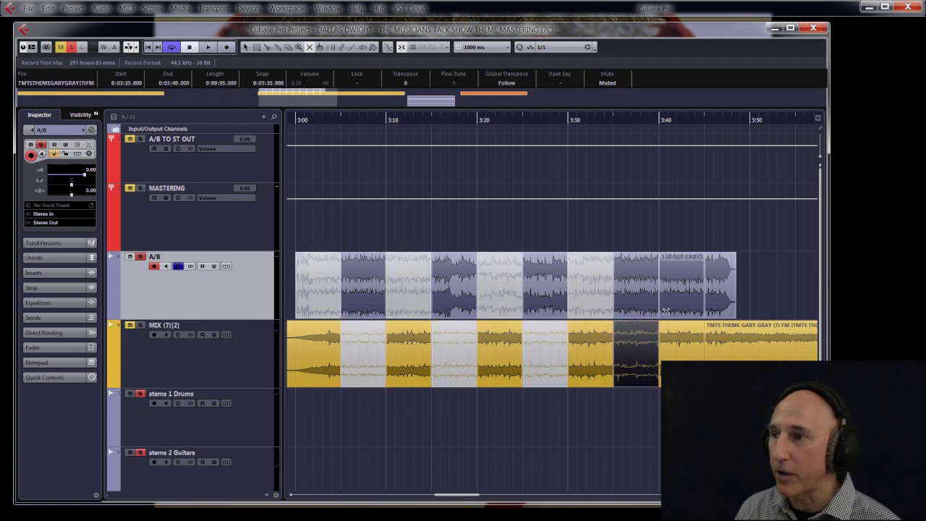
pyautogui.click(673, 304)
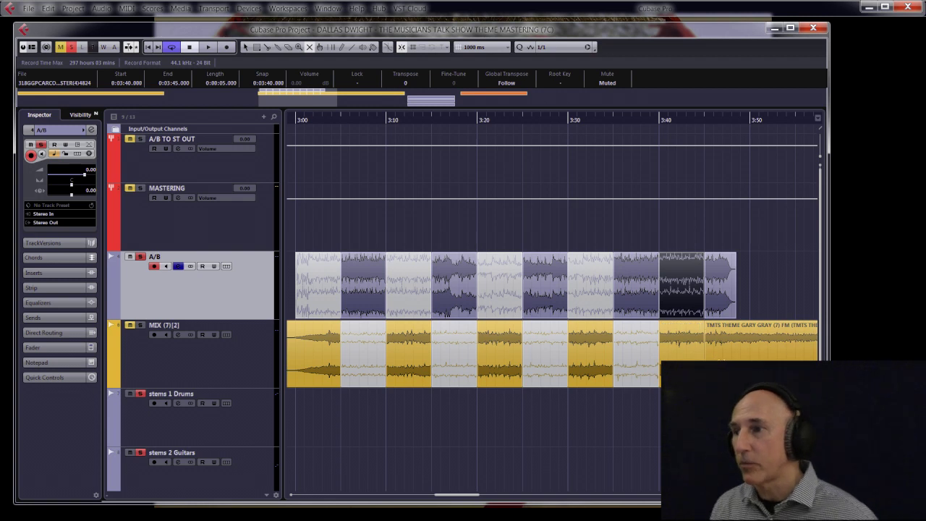
pyautogui.click(724, 340)
# Step: Set the loop range to span all the A/B track's clips from 3:00 to the end of the last one
pyautogui.press('1')
pyautogui.moveTo(297, 235); pyautogui.dragTo(718, 296)
pyautogui.press('p')
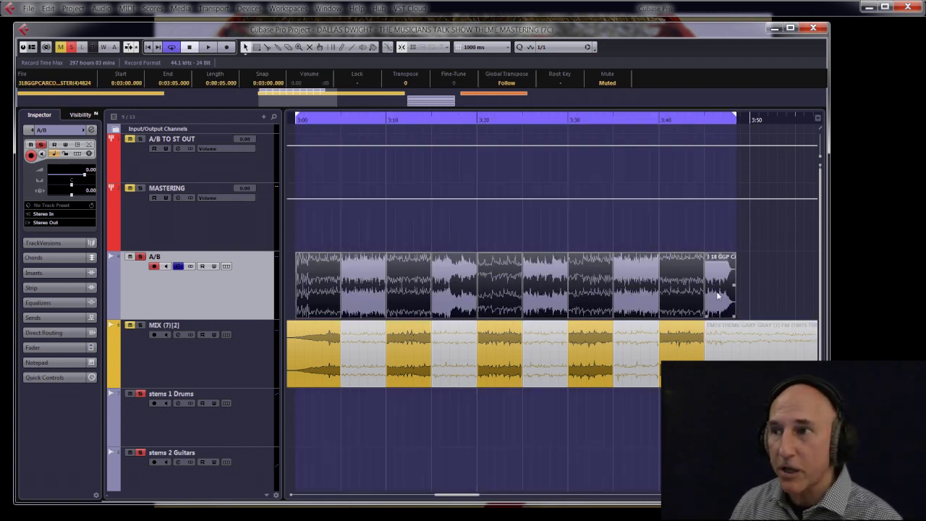
# Step: Unmute the MIX (7)[2] track, loop from its first nearby clip to the end of the A/B clips, and place the cursor at the loop start
pyautogui.moveTo(482, 498); pyautogui.dragTo(469, 498)
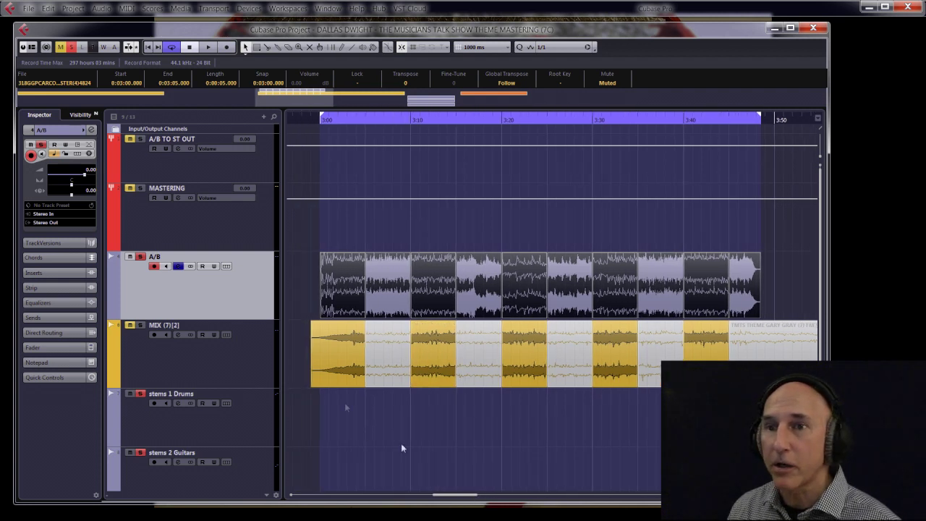
pyautogui.click(130, 325)
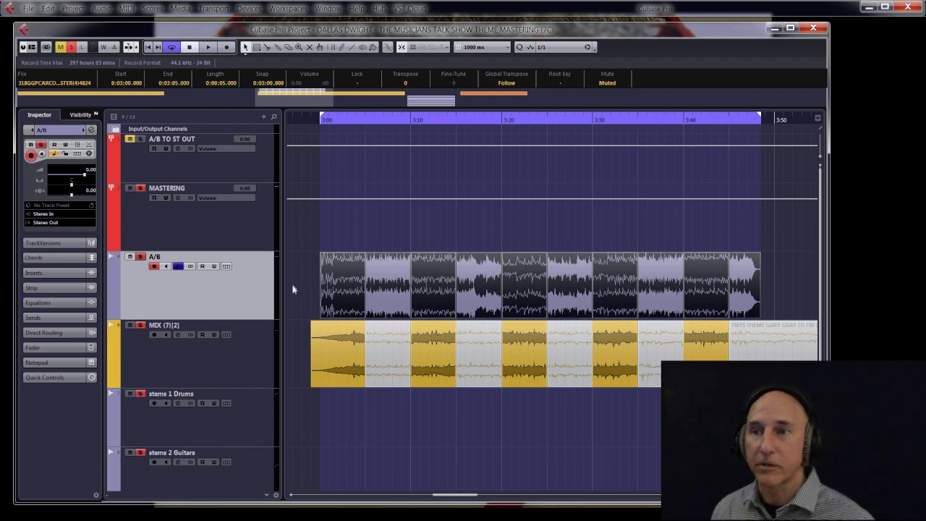
pyautogui.moveTo(299, 335); pyautogui.dragTo(719, 299)
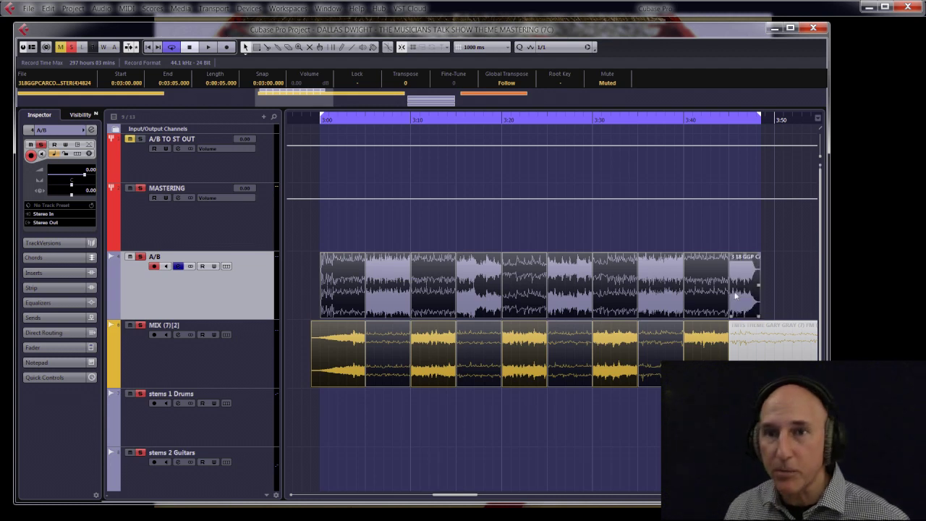
pyautogui.press('p')
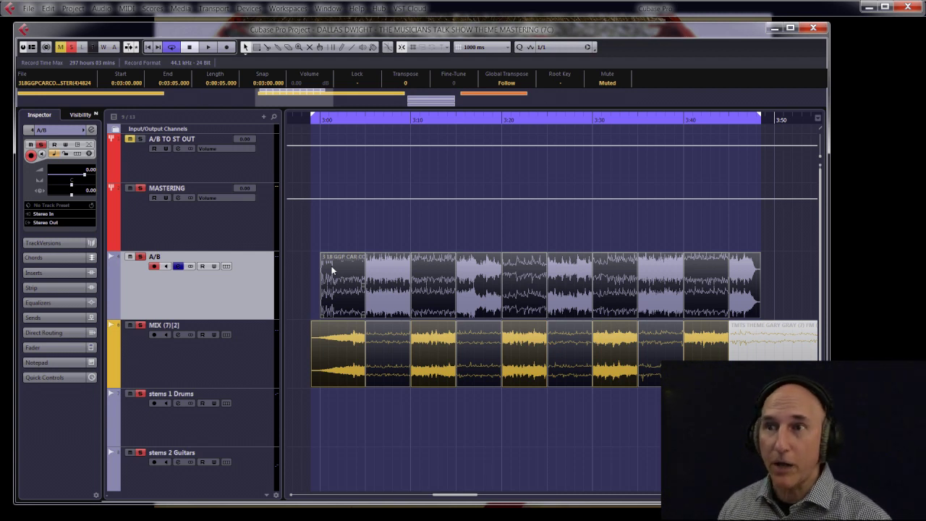
pyautogui.click(312, 120)
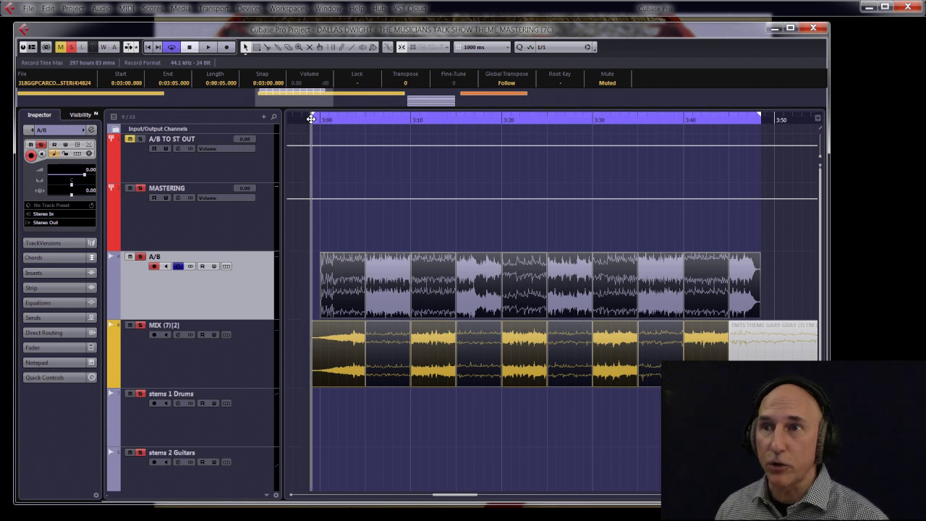
# Step: Go through the alternating clips on the MIX (7)[2] and A/B tracks to check which source sounds in each section
pyautogui.click(396, 439)
pyautogui.click(320, 356)
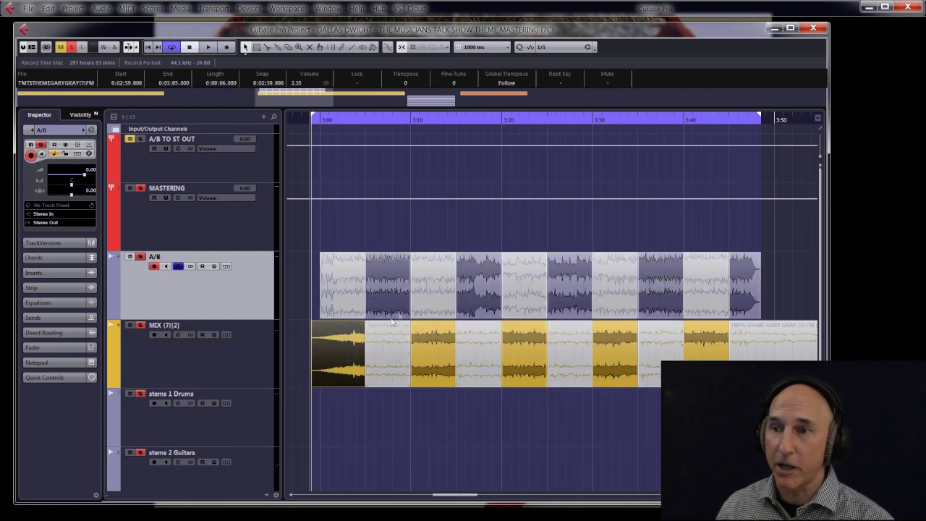
pyautogui.click(433, 355)
pyautogui.press('Right')
pyautogui.press('Right')
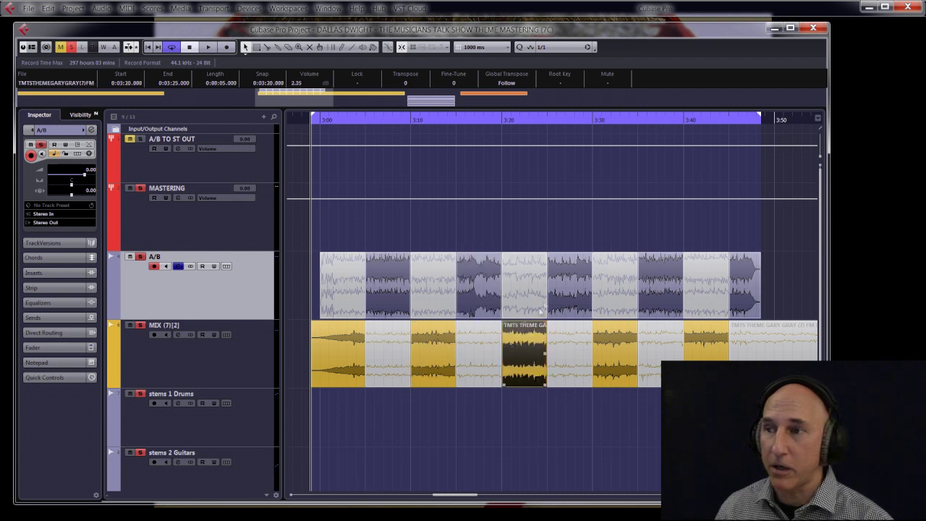
pyautogui.click(655, 289)
pyautogui.click(721, 333)
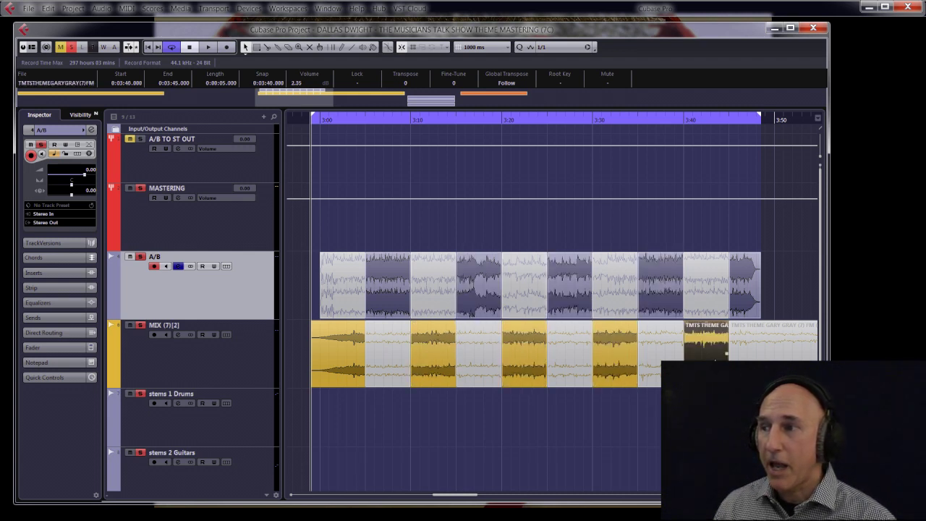
pyautogui.click(736, 299)
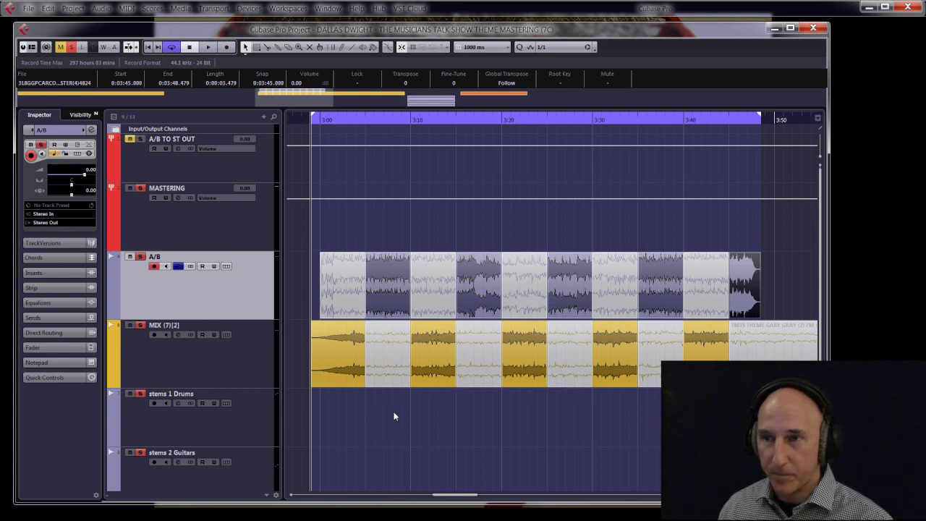
# Step: Play the looped section from just before 3:00 to about 3:20 to compare the mix with the A/B reference
pyautogui.press('space')
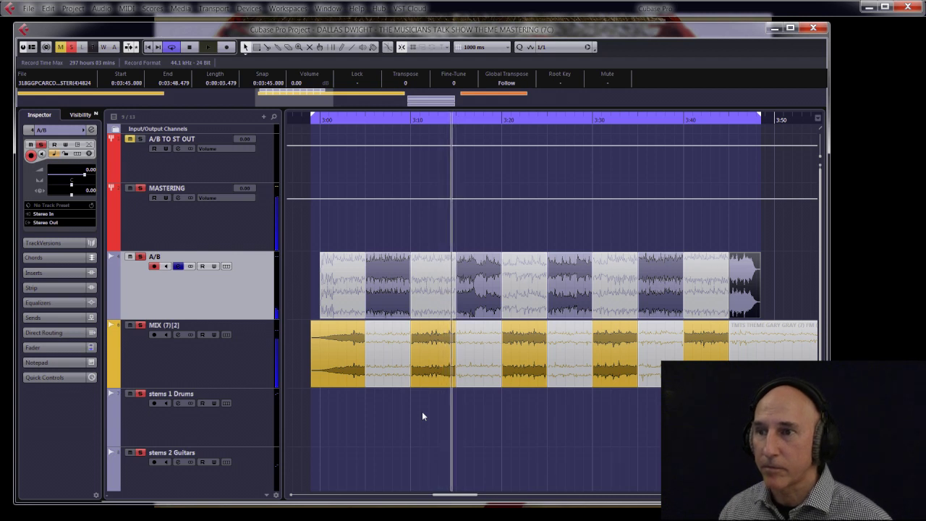
pyautogui.press('space')
pyautogui.click(199, 359)
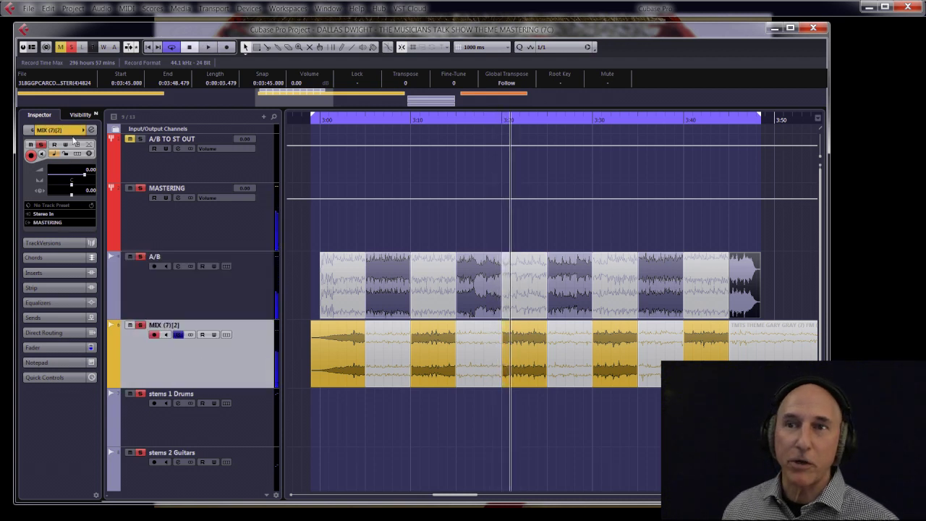
pyautogui.click(91, 131)
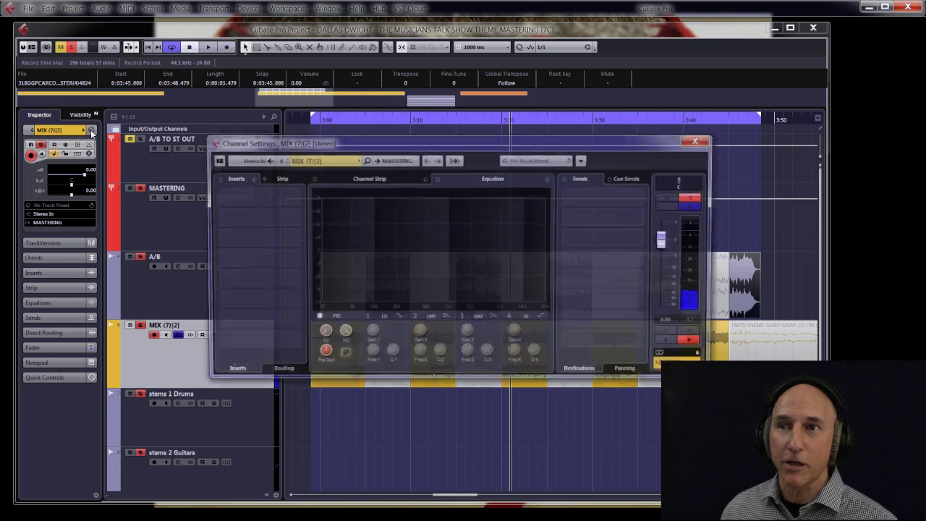
pyautogui.click(699, 139)
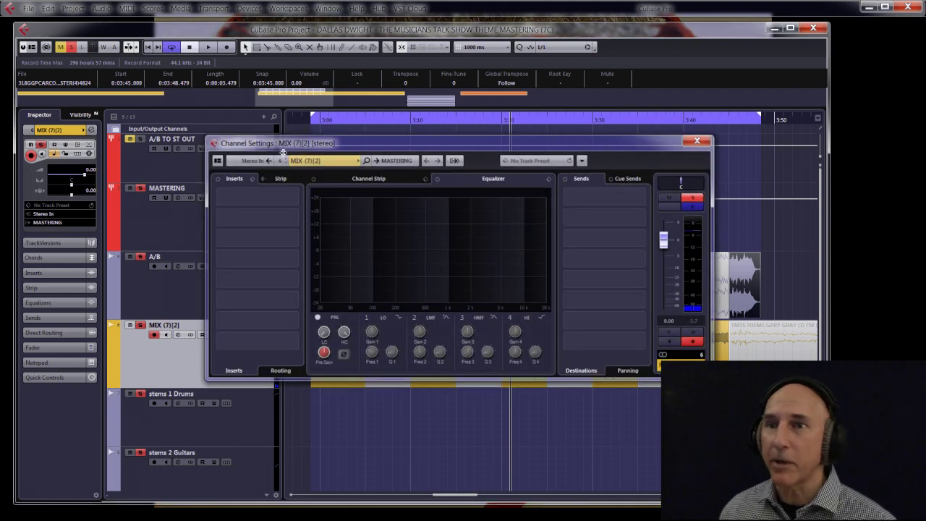
# Step: In the MASTERING channel settings, deactivate the first iZotope Ozone 4 insert and activate the second one instead
pyautogui.click(161, 202)
pyautogui.click(91, 131)
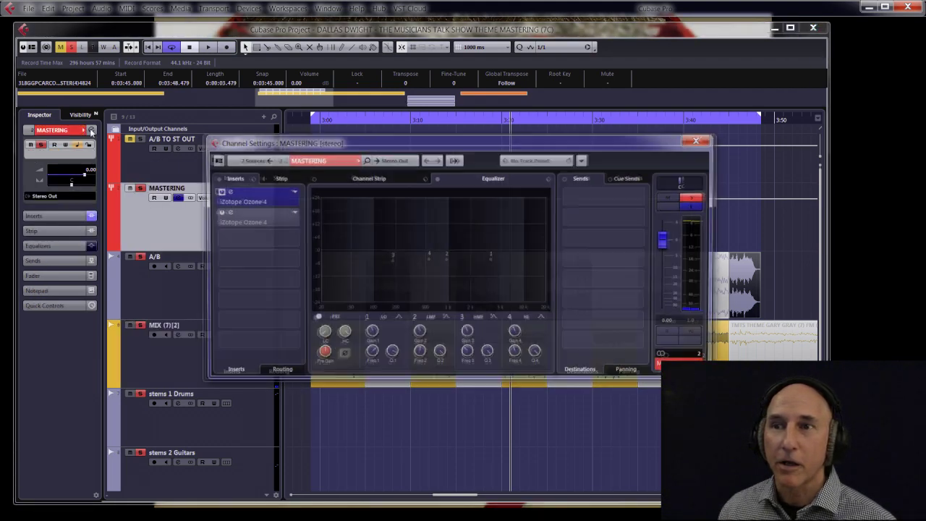
pyautogui.click(222, 214)
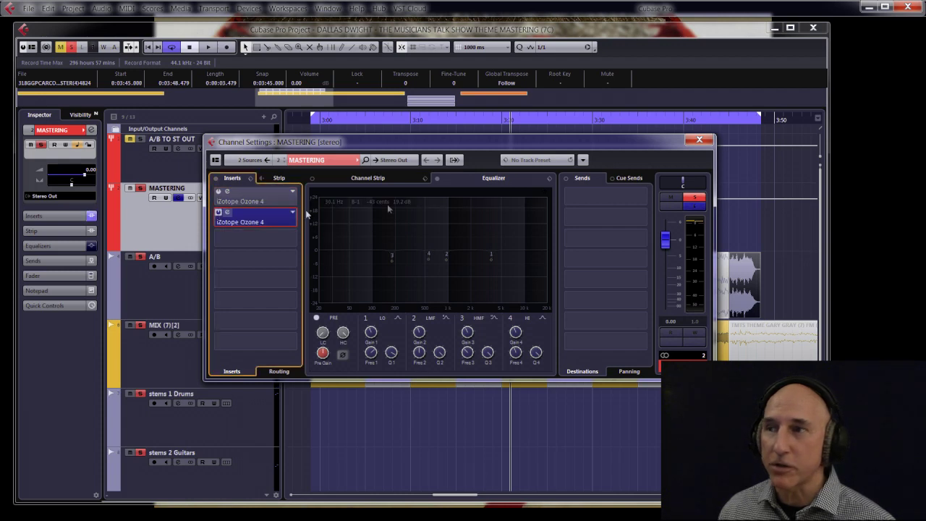
pyautogui.click(699, 139)
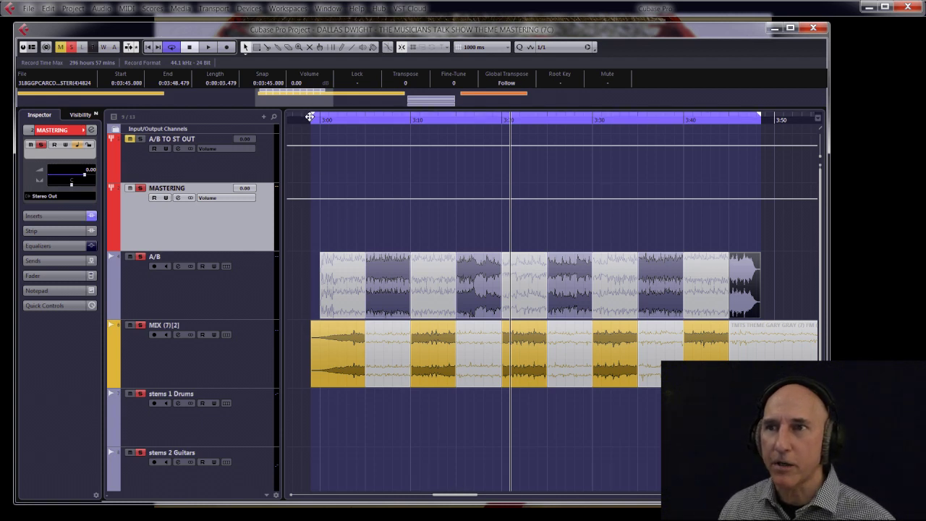
# Step: Return the playback cursor to the loop start, then enable the Control Room and show its mixer
pyautogui.moveTo(311, 120); pyautogui.dragTo(310, 117)
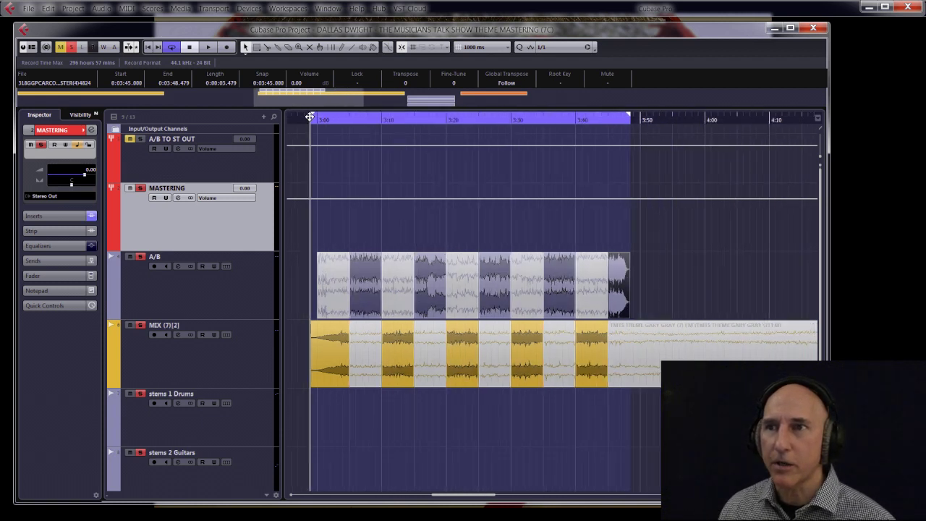
pyautogui.click(248, 8)
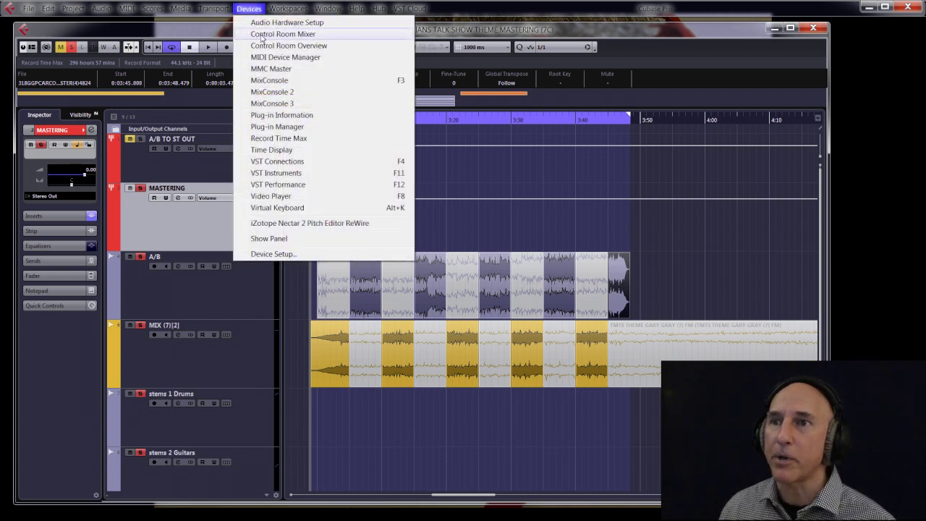
pyautogui.click(261, 35)
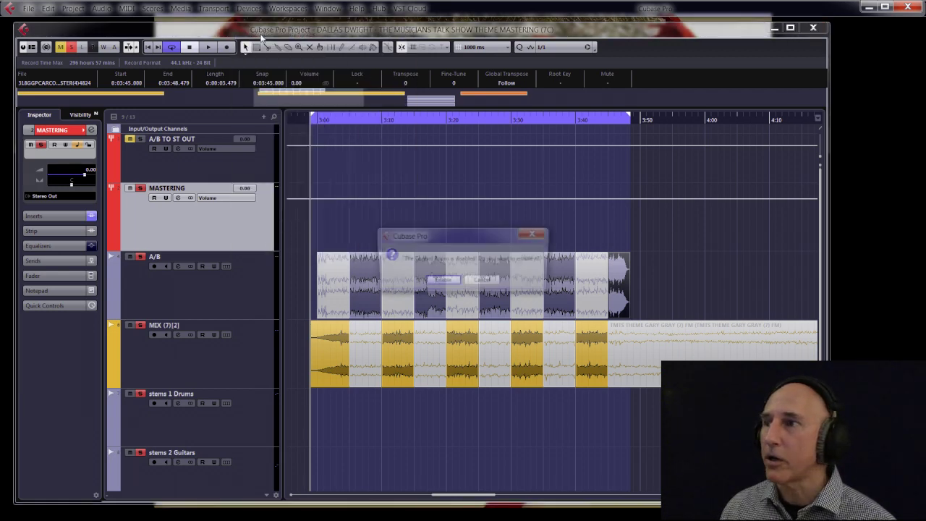
pyautogui.click(440, 280)
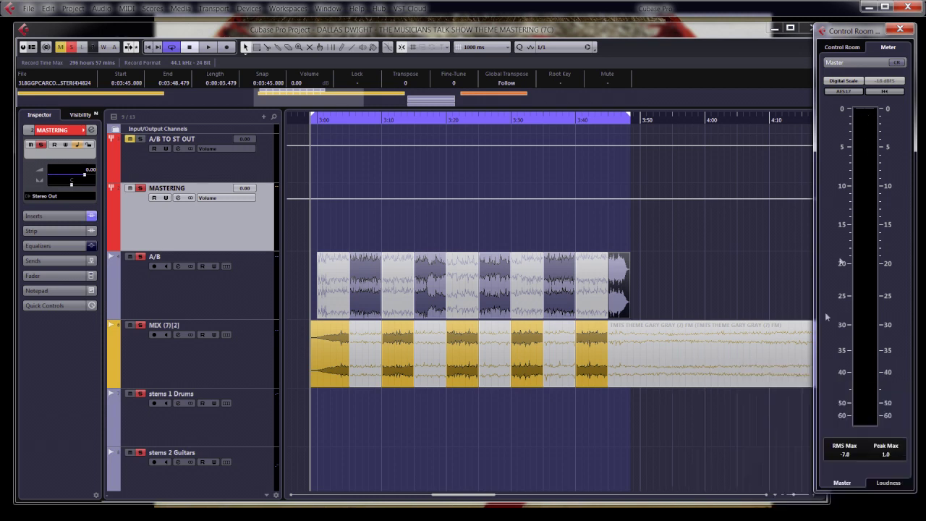
# Step: Play the loop while watching the Control Room master meter, and view the list of available meter scales
pyautogui.press('space')
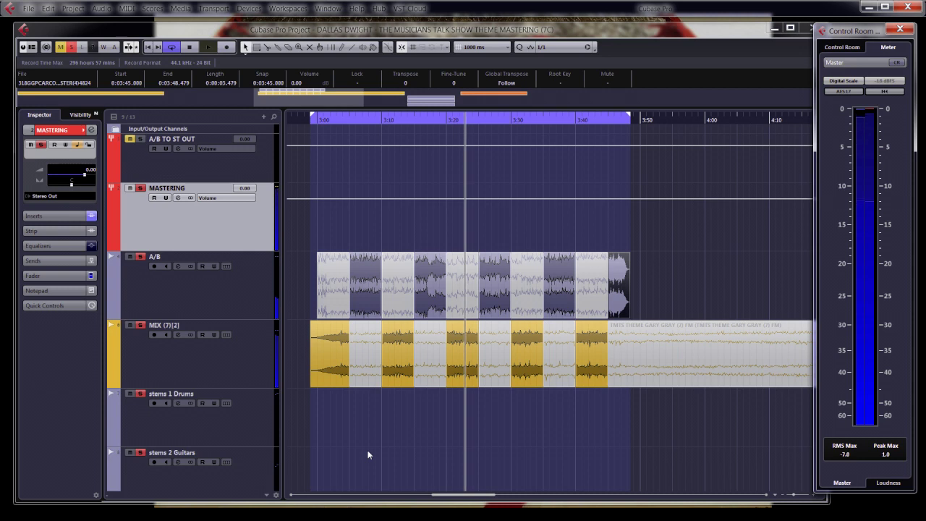
pyautogui.click(843, 80)
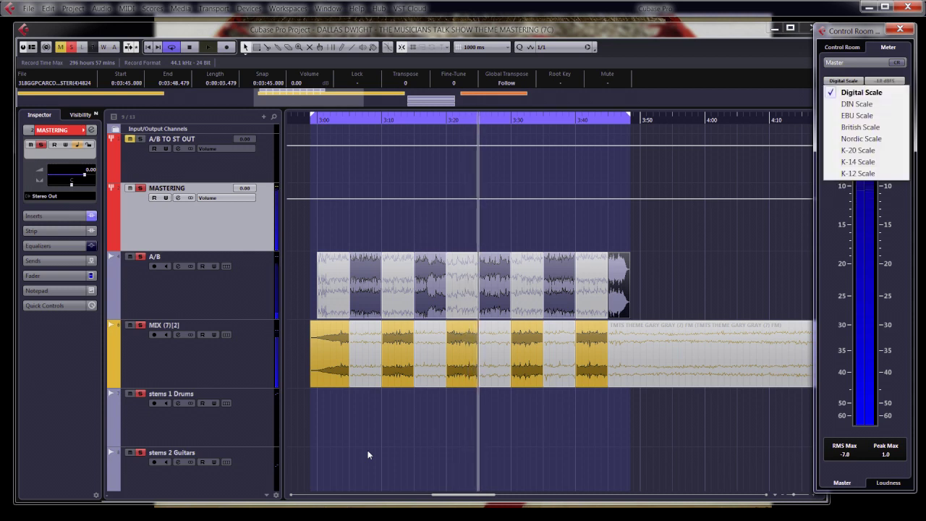
pyautogui.click(190, 48)
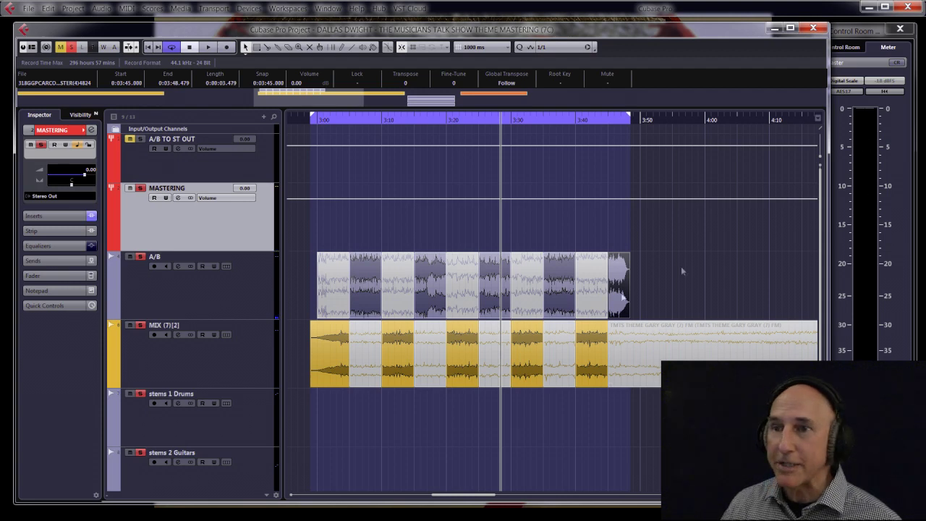
# Step: Replay the alternating clips from about 3:00 to just past 3:20 and compare their levels on the Control Room meter
pyautogui.moveTo(310, 123); pyautogui.dragTo(304, 148)
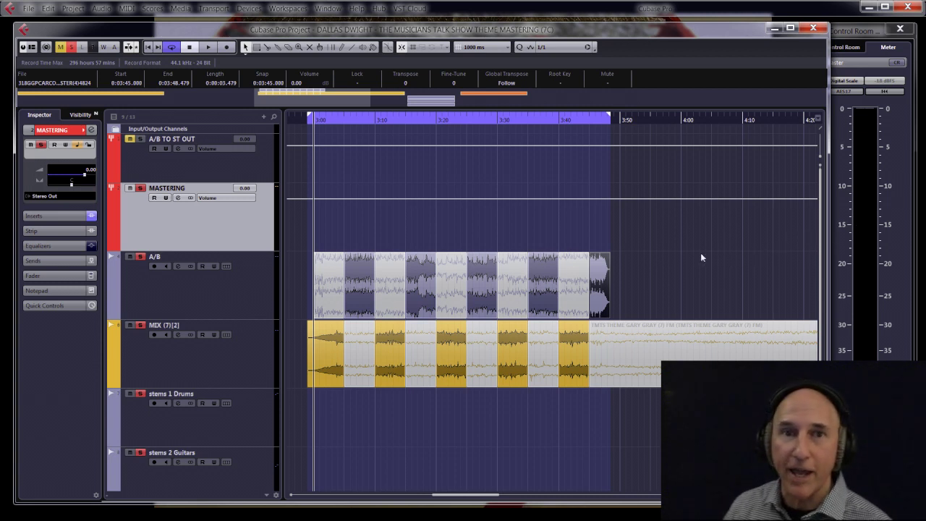
pyautogui.press('space')
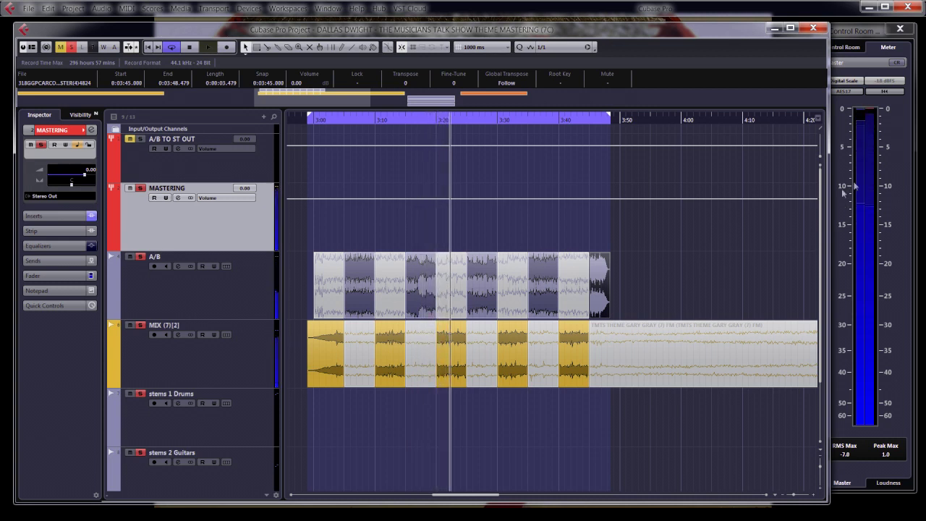
pyautogui.press('space')
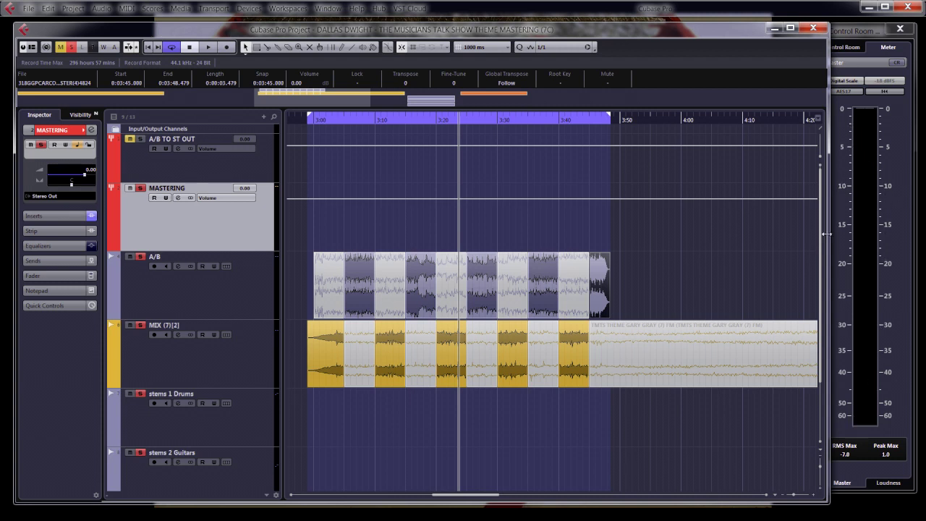
pyautogui.moveTo(825, 233)
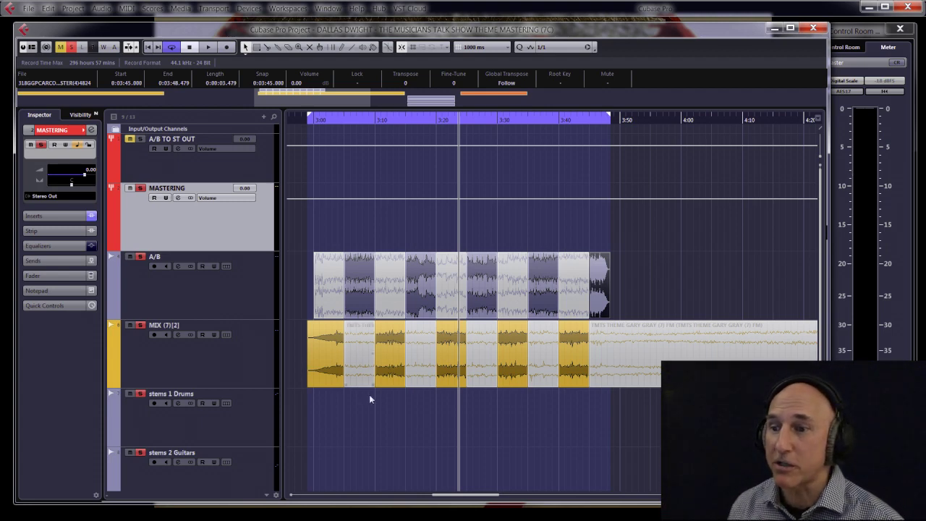
# Step: Select the MIX (7)[2] track and place the playback cursor at about 0:10 in the clip at the project's beginning
pyautogui.moveTo(474, 497); pyautogui.dragTo(325, 498)
pyautogui.click(244, 353)
pyautogui.click(352, 120)
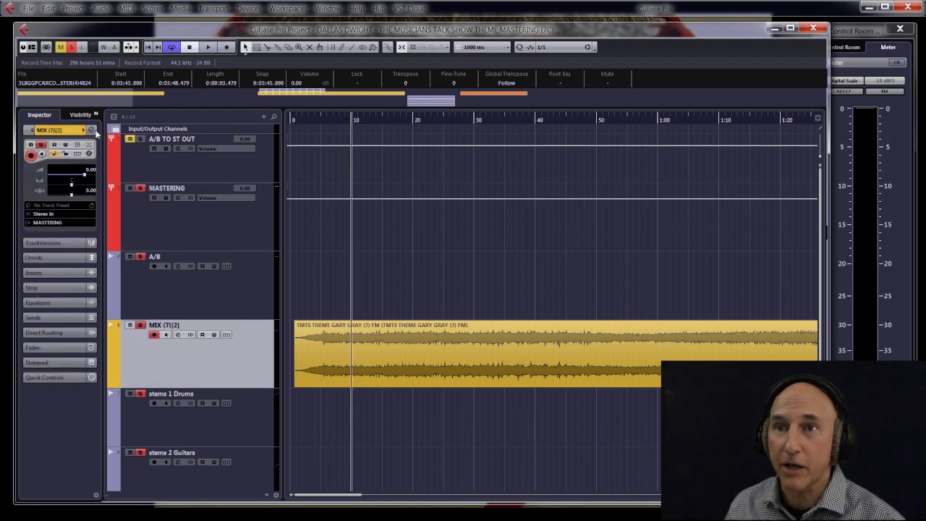
# Step: Show the channel settings of the MIX (7)[2] track and load the Dynamics Compressor into its first insert slot
pyautogui.click(92, 130)
pyautogui.click(292, 197)
pyautogui.click(230, 258)
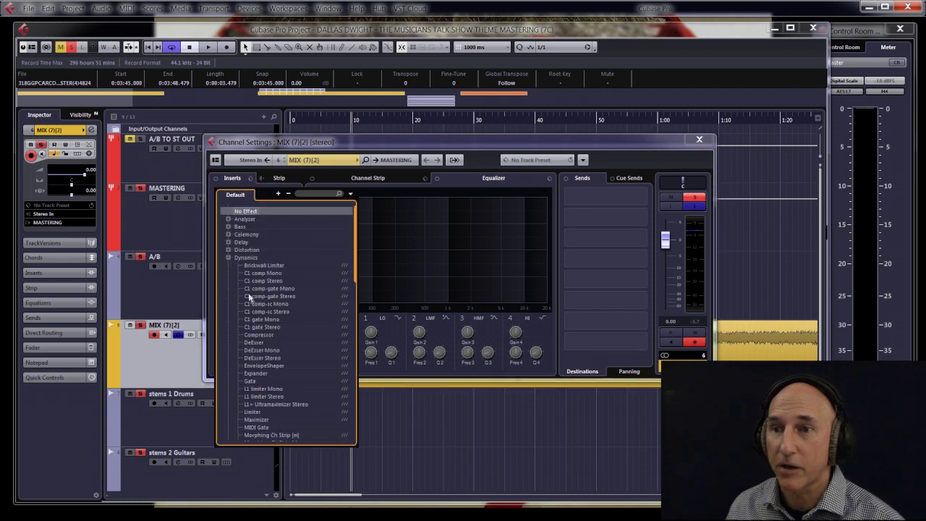
pyautogui.click(258, 334)
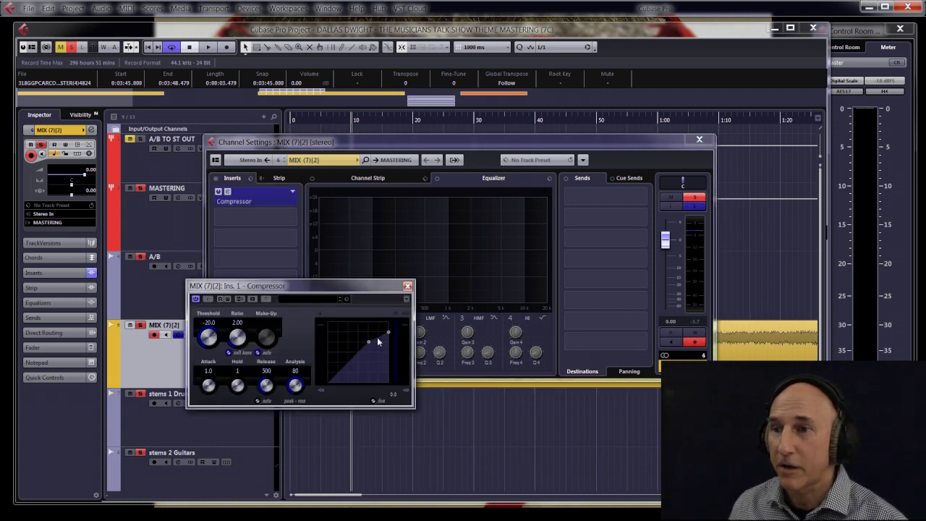
# Step: Play the mix and set the Compressor's threshold to -37.4 and ratio to 8.00, with automatic make-up gain off
pyautogui.click(208, 47)
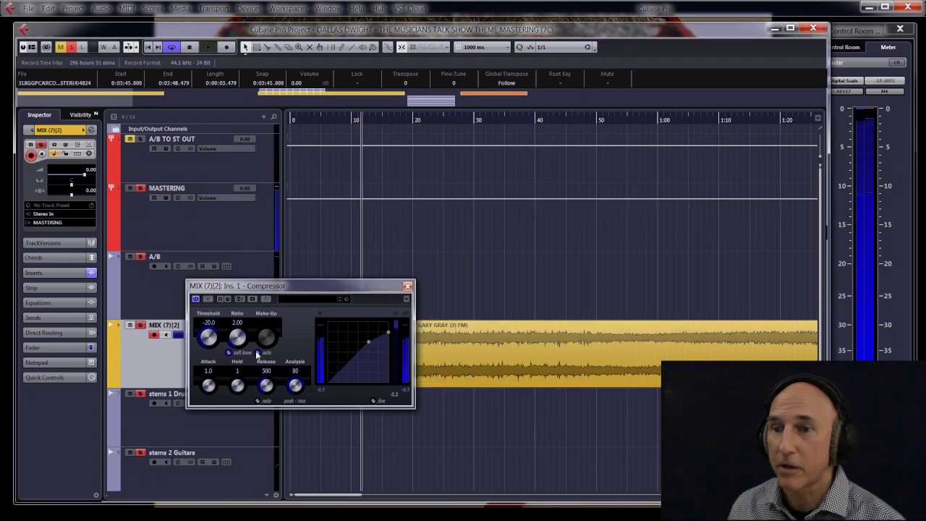
pyautogui.moveTo(368, 343); pyautogui.dragTo(349, 362)
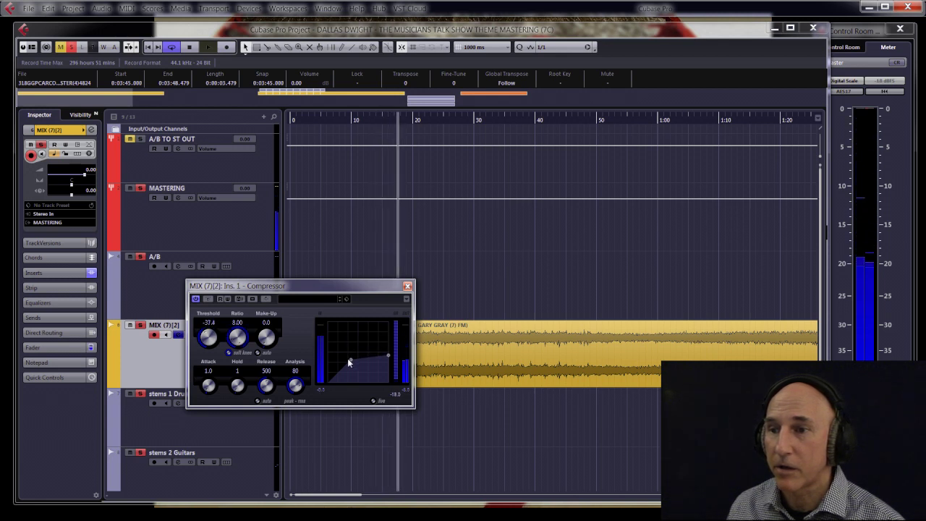
pyautogui.moveTo(377, 284); pyautogui.dragTo(509, 217)
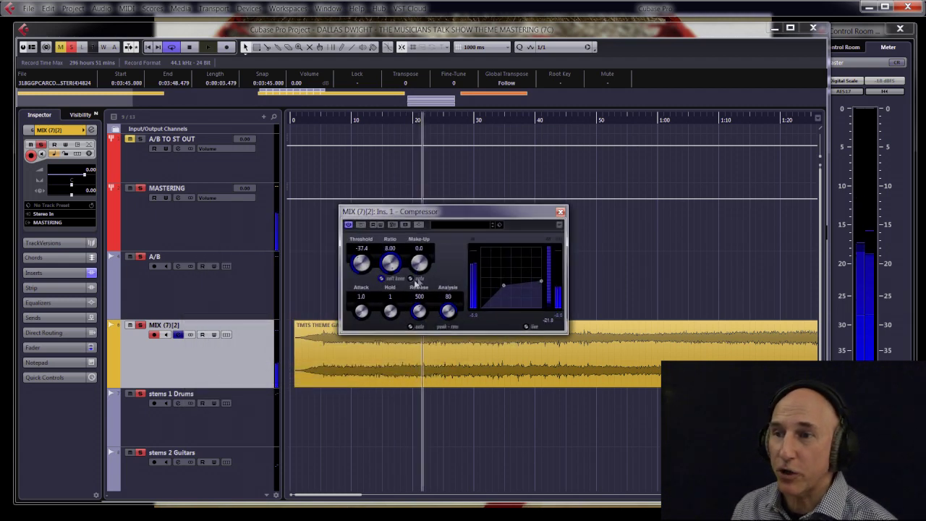
# Step: Set the Compressor's make-up gain to 17.4 and lower its threshold to -47.5, then close the plug-in window
pyautogui.click(415, 275)
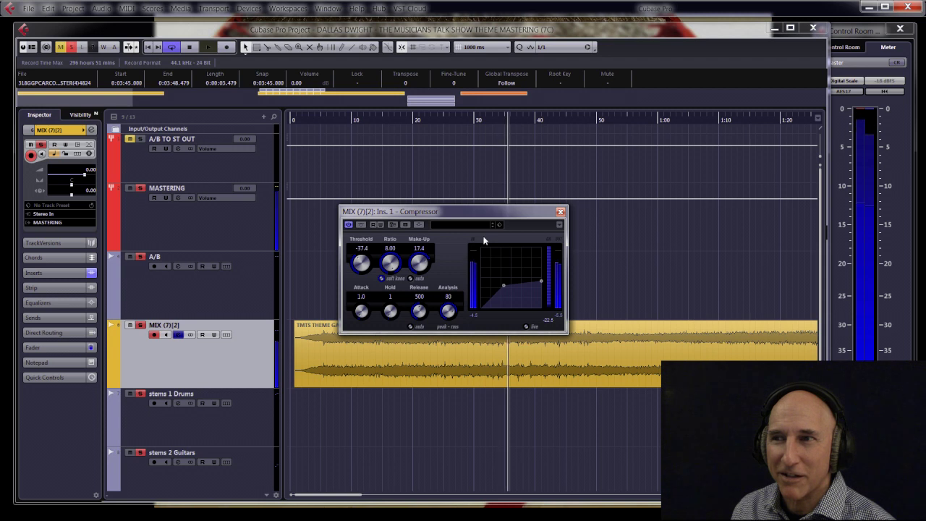
pyautogui.moveTo(503, 285); pyautogui.dragTo(491, 299)
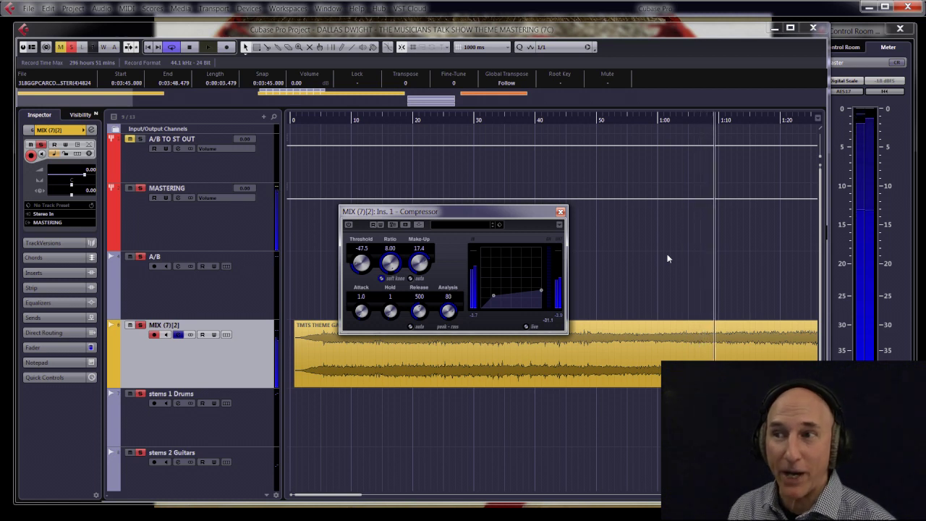
pyautogui.click(560, 212)
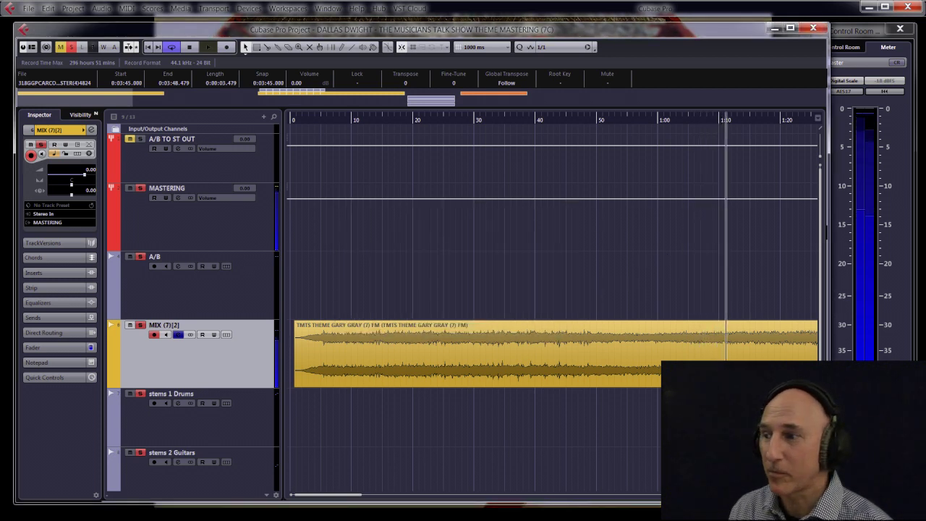
# Step: Select the MIX (7)[2] track and play the alternating clips from about 3:00 to just before 3:20, comparing their meter levels
pyautogui.press('g')
pyautogui.press('g')
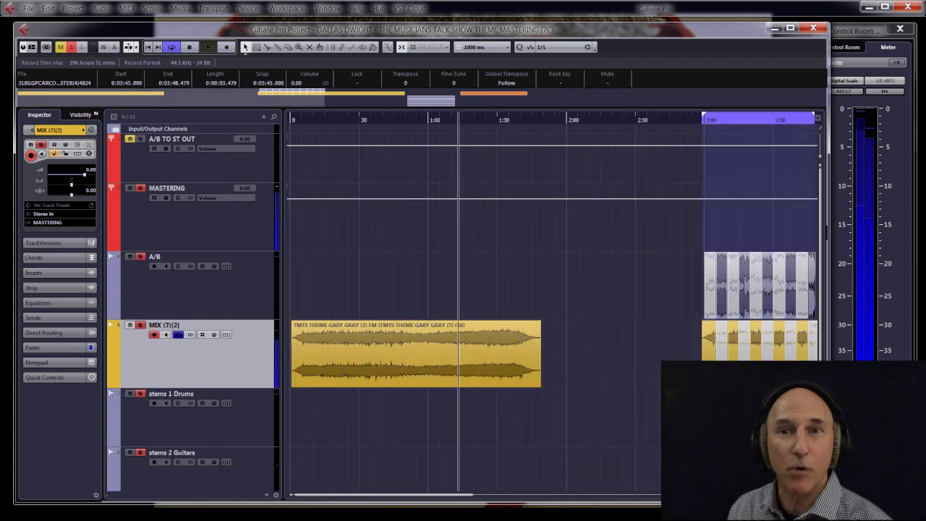
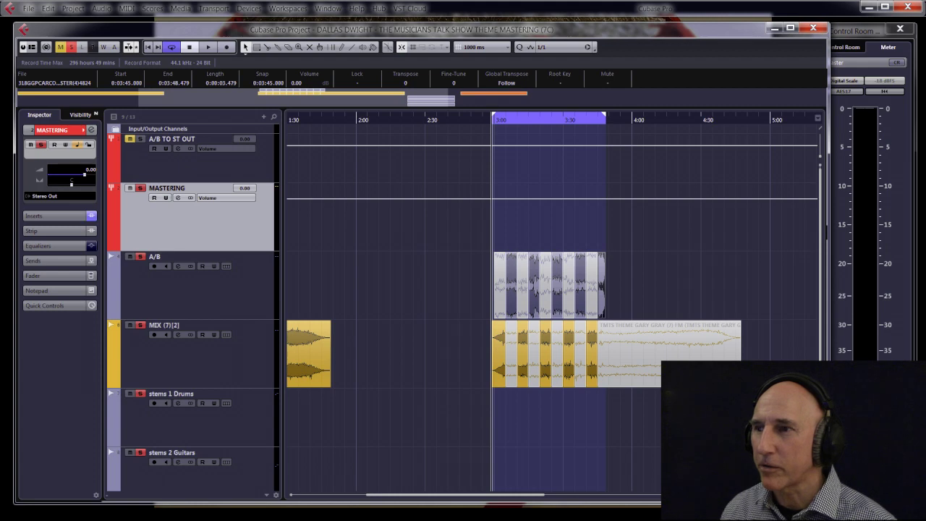
pyautogui.press('h')
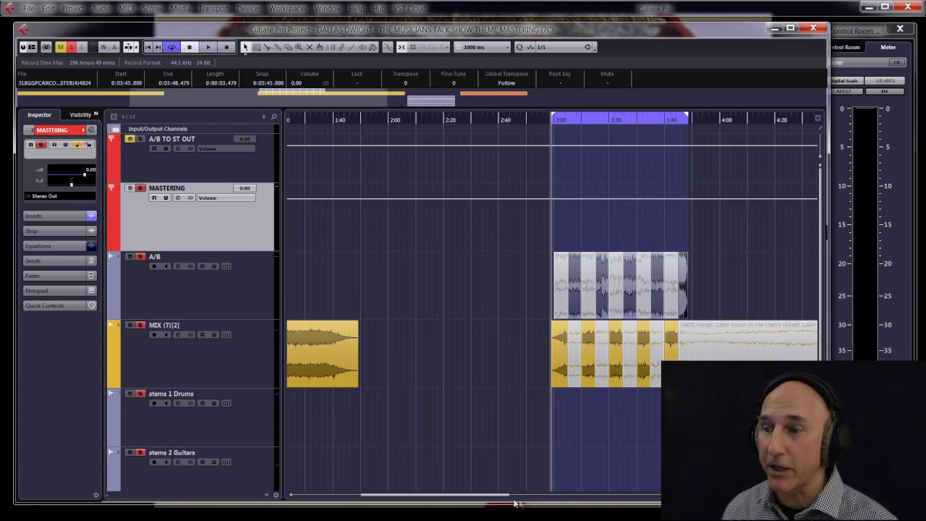
pyautogui.moveTo(508, 495); pyautogui.dragTo(549, 495)
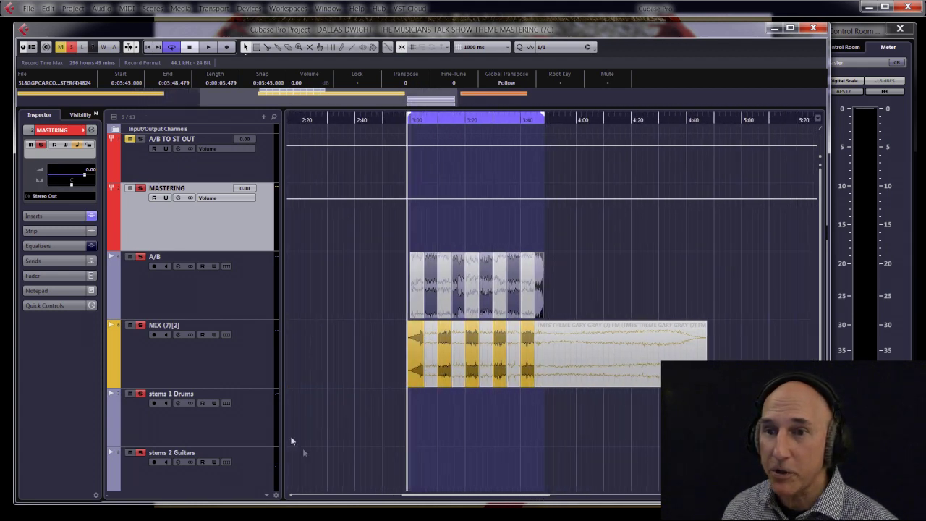
pyautogui.click(235, 367)
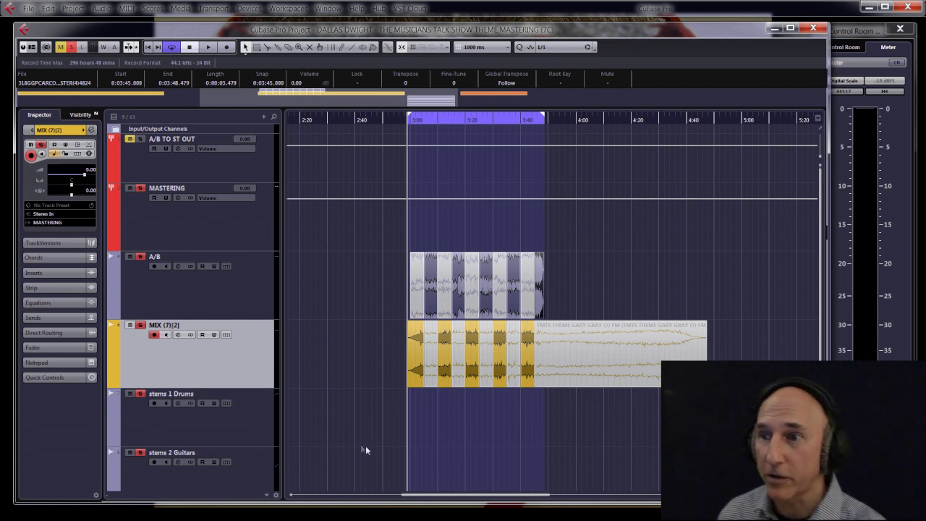
pyautogui.press('space')
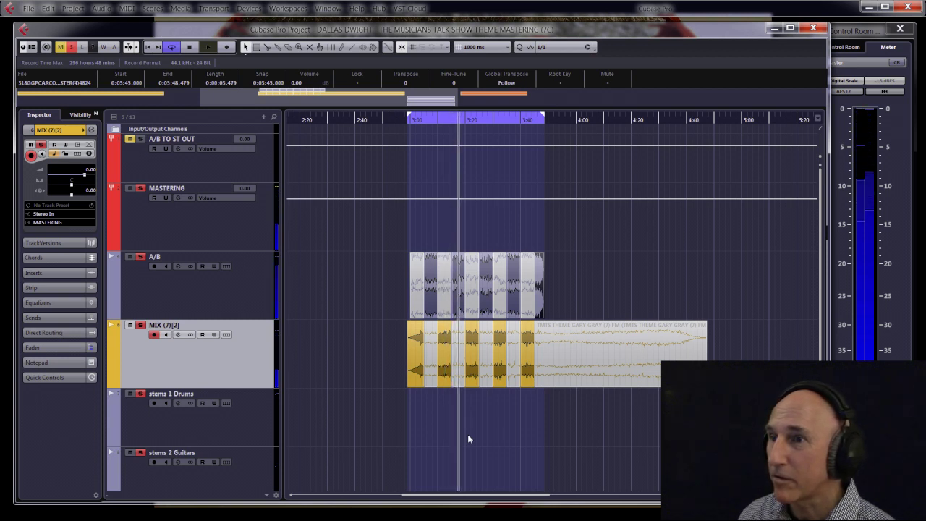
pyautogui.press('space')
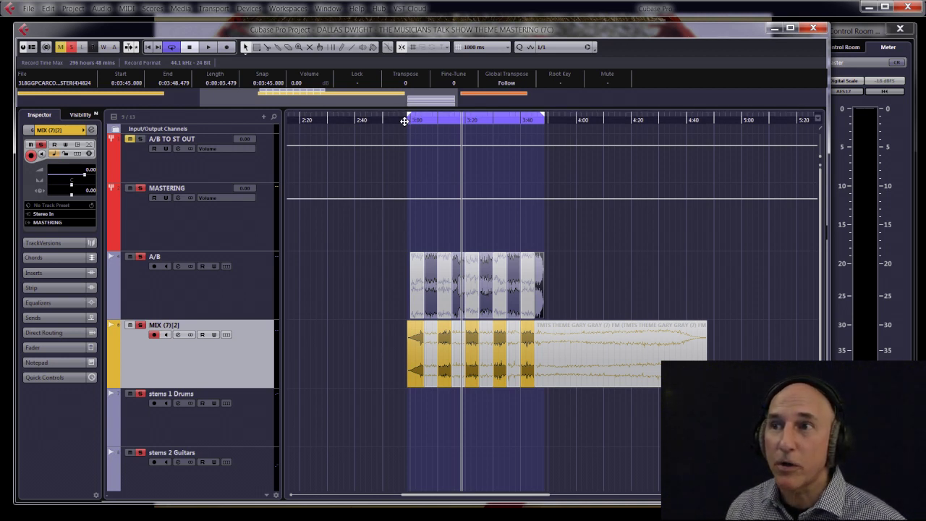
# Step: Return the playback cursor to the loop start just before 3:00 and show the whole project
pyautogui.moveTo(408, 118); pyautogui.dragTo(401, 180)
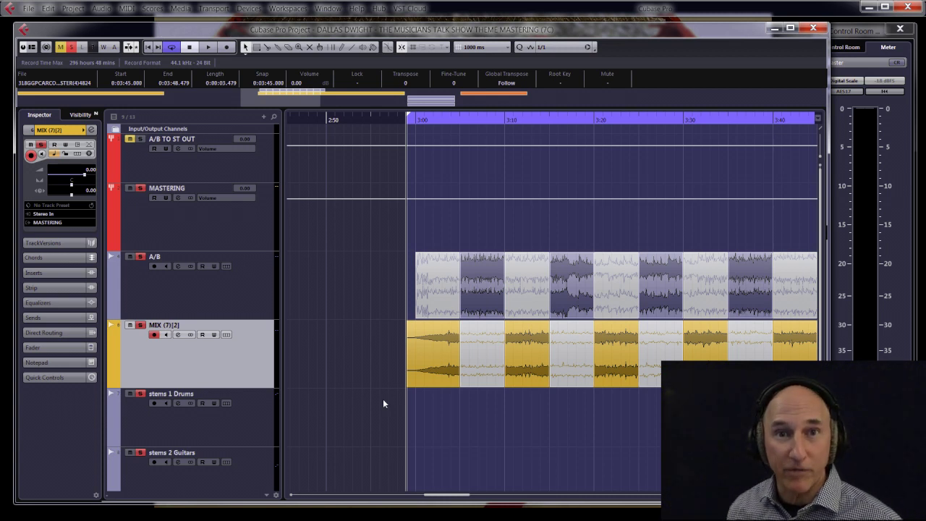
pyautogui.hotkey('shift', 'f')
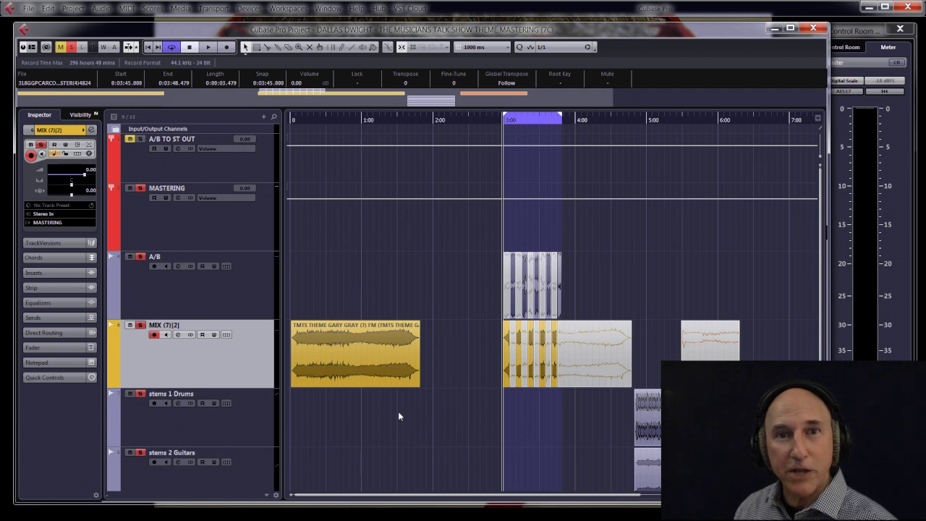